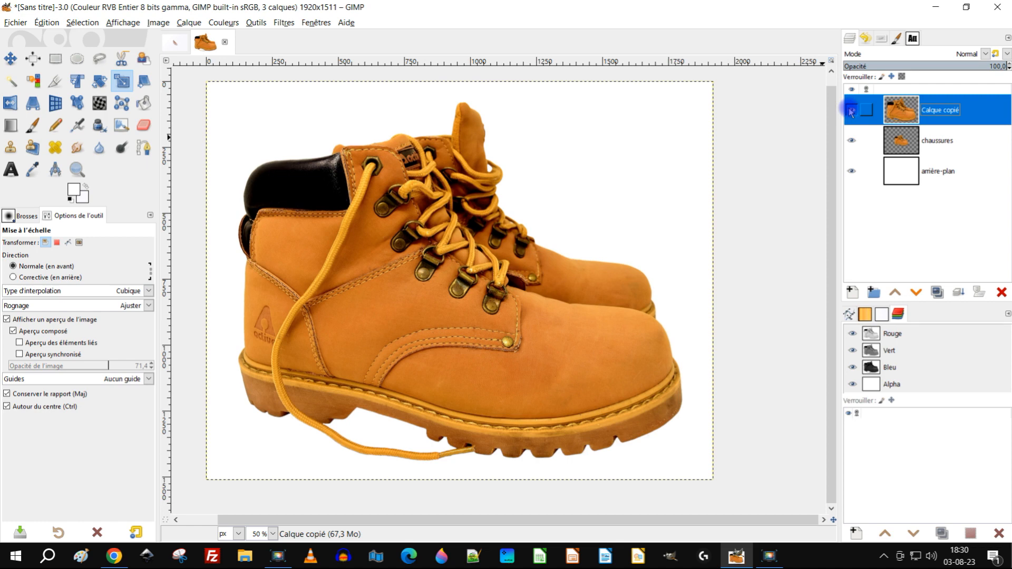
# Compare the full-size and scaled-down versions of the boots and the pink shoe by toggling layer visibility in both images
pyautogui.click(851, 111)
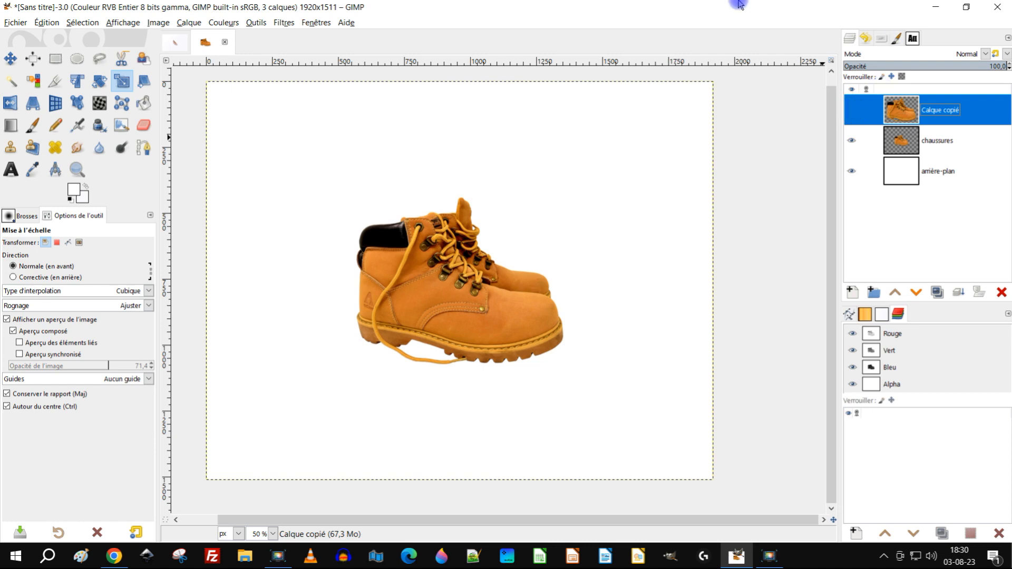
pyautogui.click(177, 43)
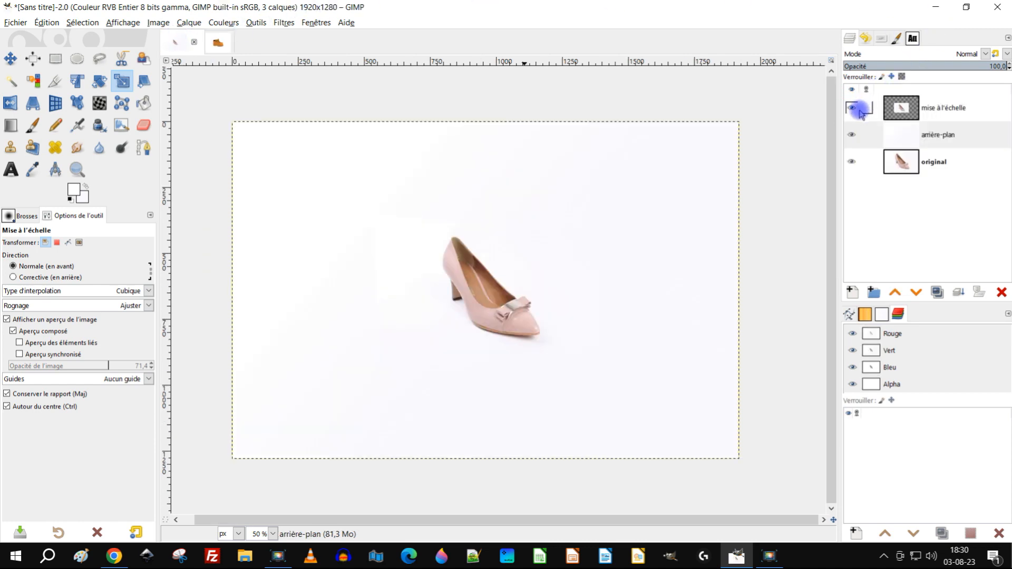
pyautogui.keyDown('shift'); pyautogui.click(852, 161); pyautogui.keyUp('shift')
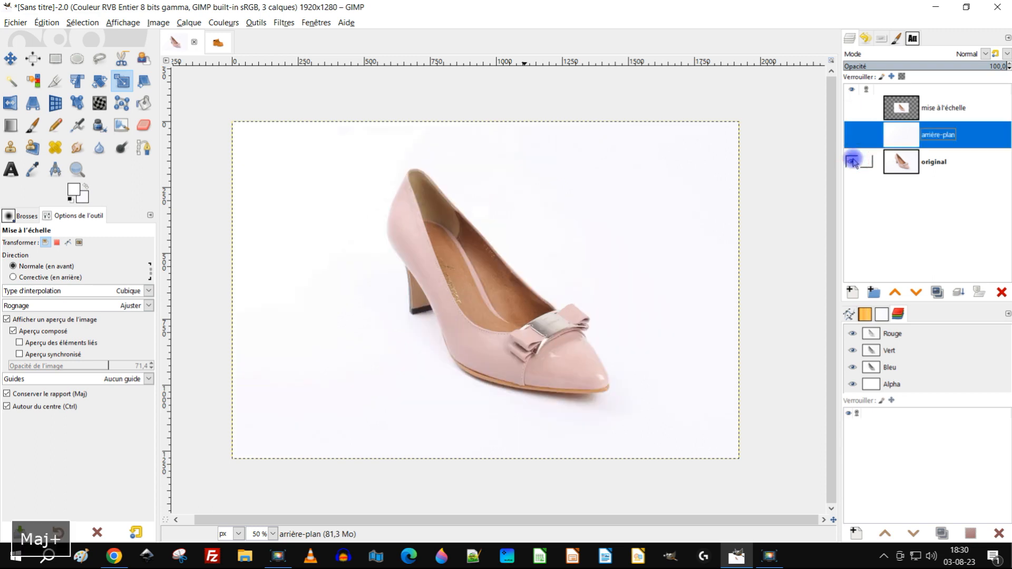
pyautogui.keyDown('shift'); pyautogui.click(852, 161); pyautogui.keyUp('shift')
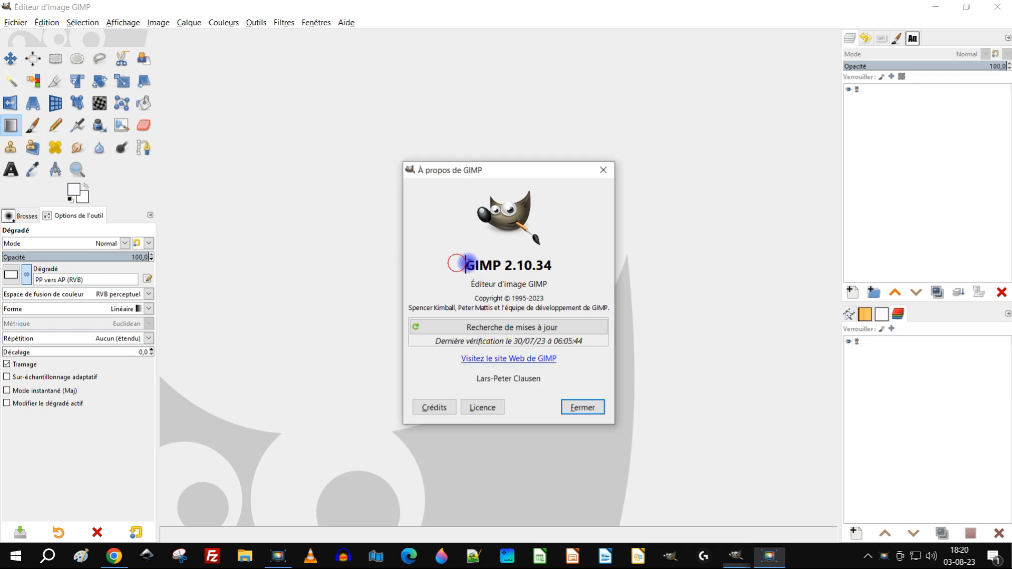
# Check the GIMP version in the program information and close that window
pyautogui.moveTo(468, 265); pyautogui.dragTo(583, 267)
pyautogui.click(603, 170)
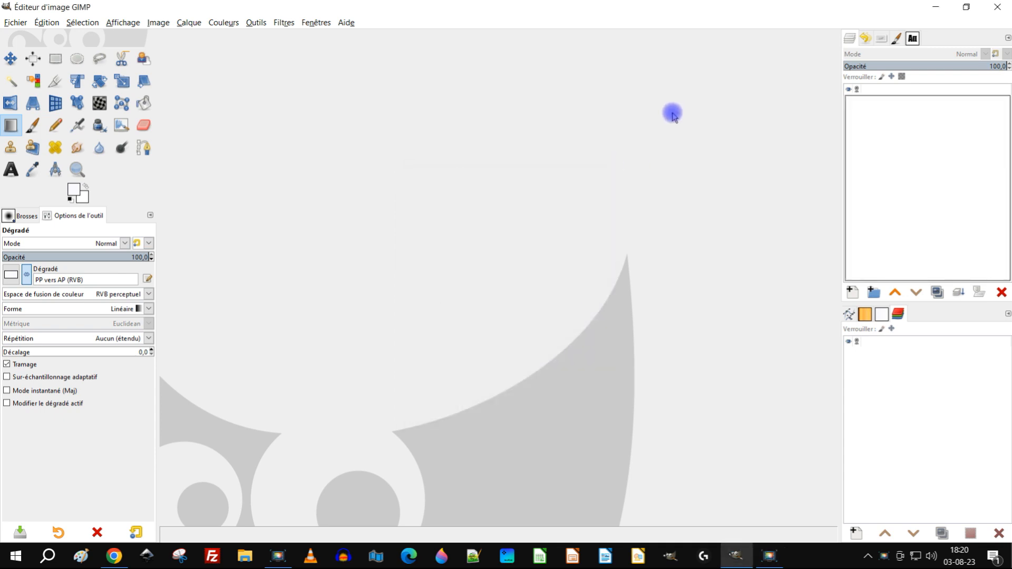
# Switch to the Pixabay page in the browser, like the pink shoe photo and open its 1920×1280 version
pyautogui.click(939, 8)
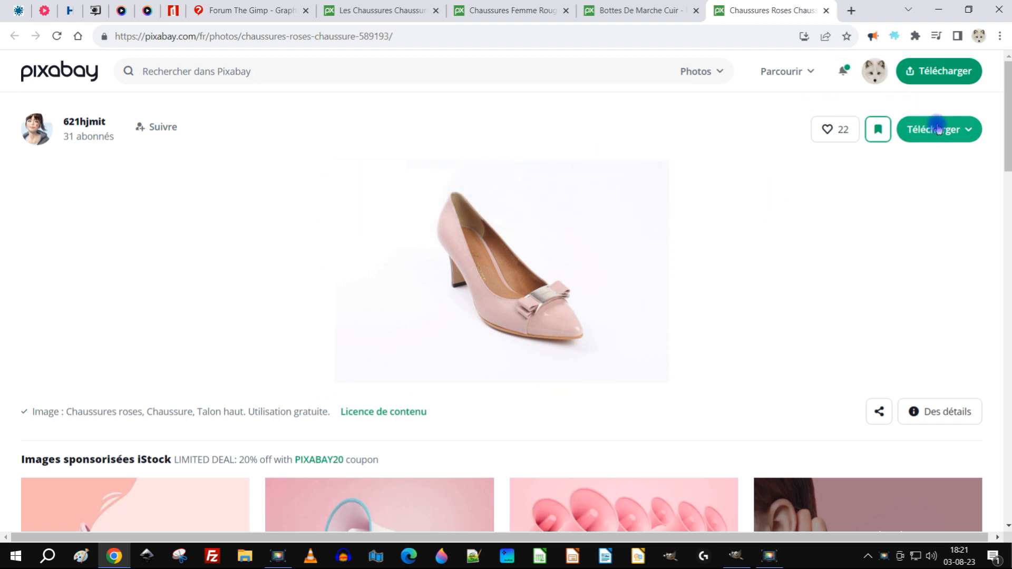
pyautogui.click(845, 130)
pyautogui.click(928, 129)
pyautogui.click(782, 227)
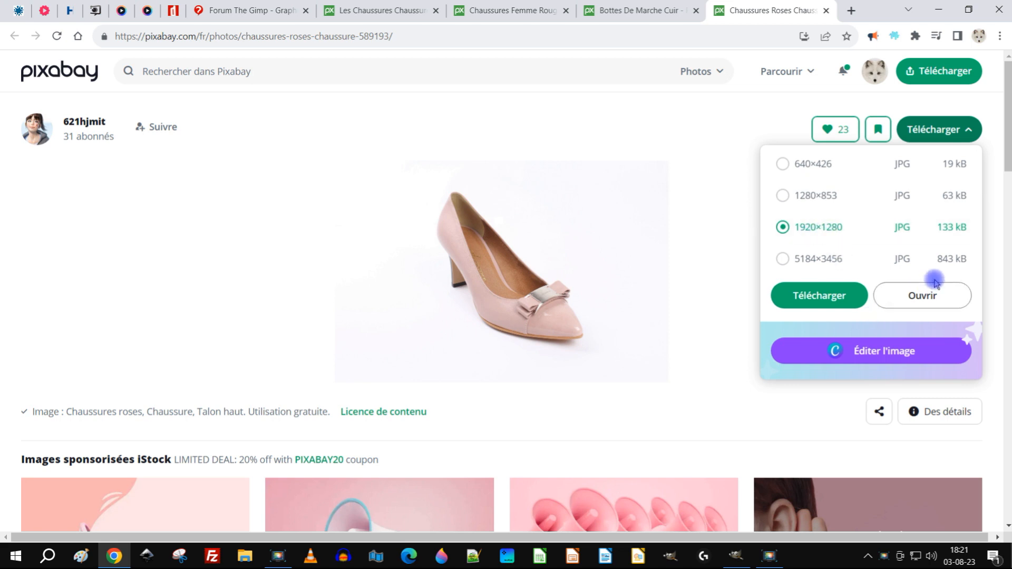
pyautogui.click(931, 296)
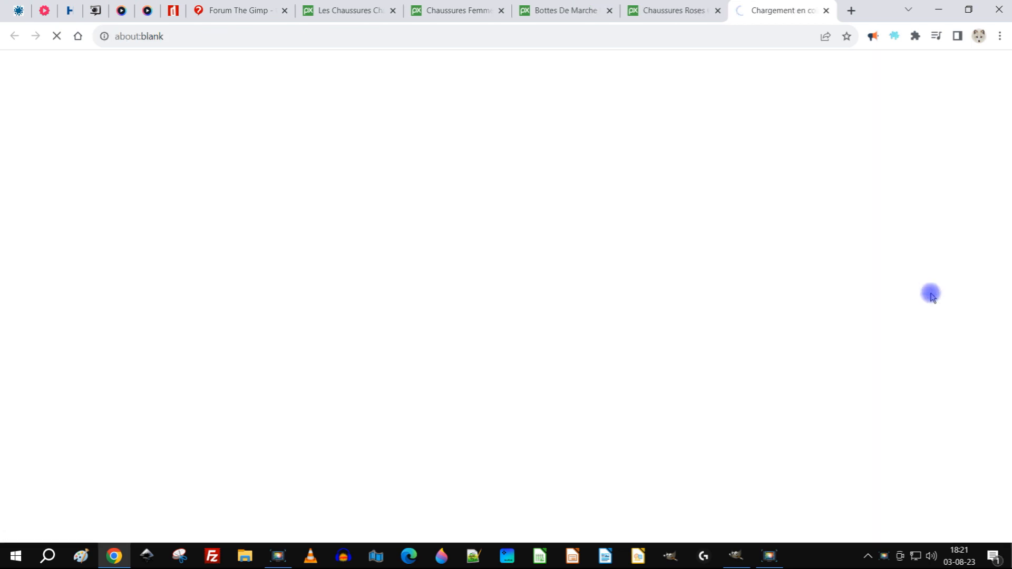
# Copy the full-size pink shoe image from the browser and paste it into GIMP as a new image
pyautogui.rightClick(291, 212)
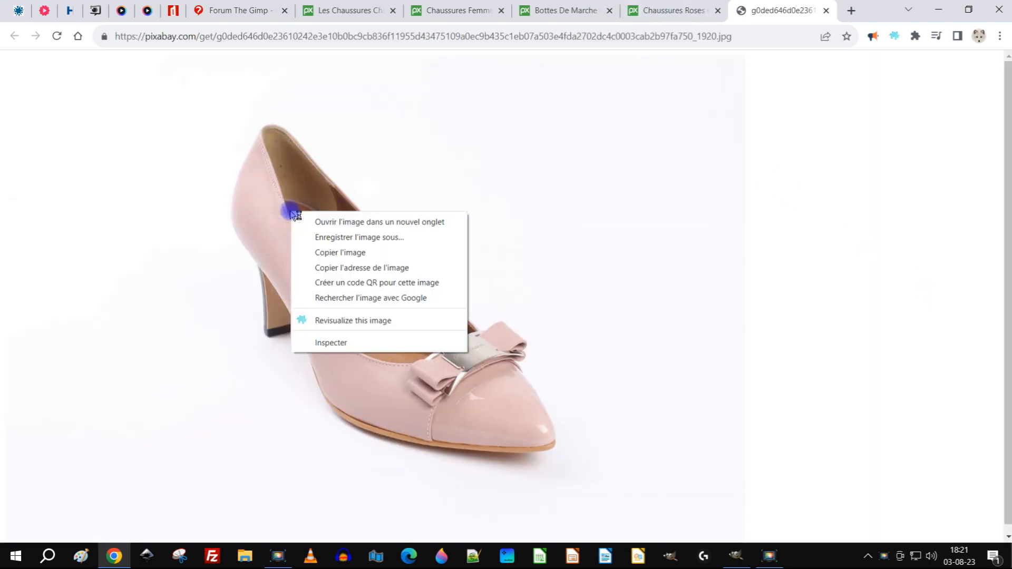
pyautogui.click(338, 253)
pyautogui.click(740, 557)
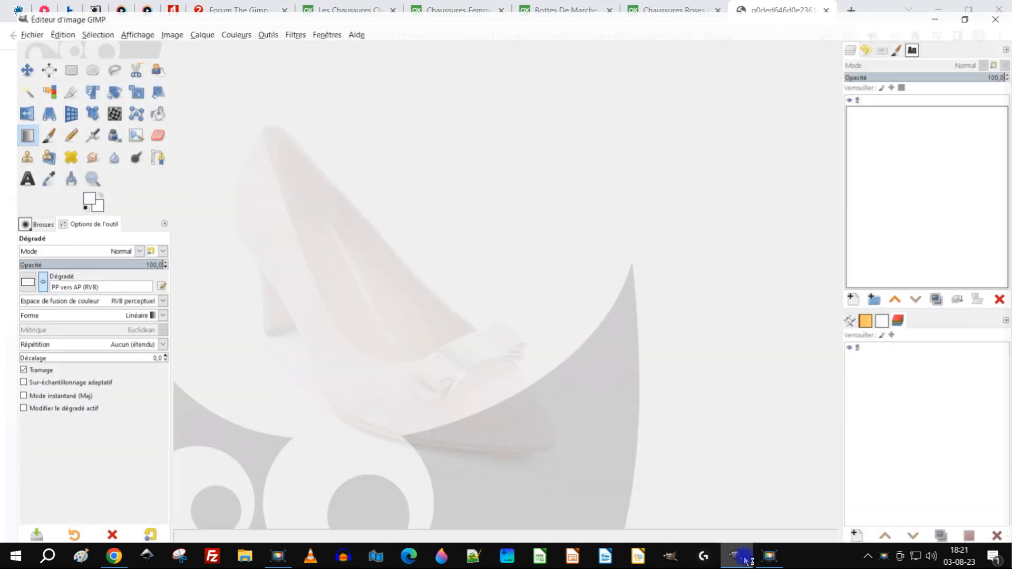
pyautogui.click(47, 22)
pyautogui.click(50, 23)
pyautogui.click(50, 22)
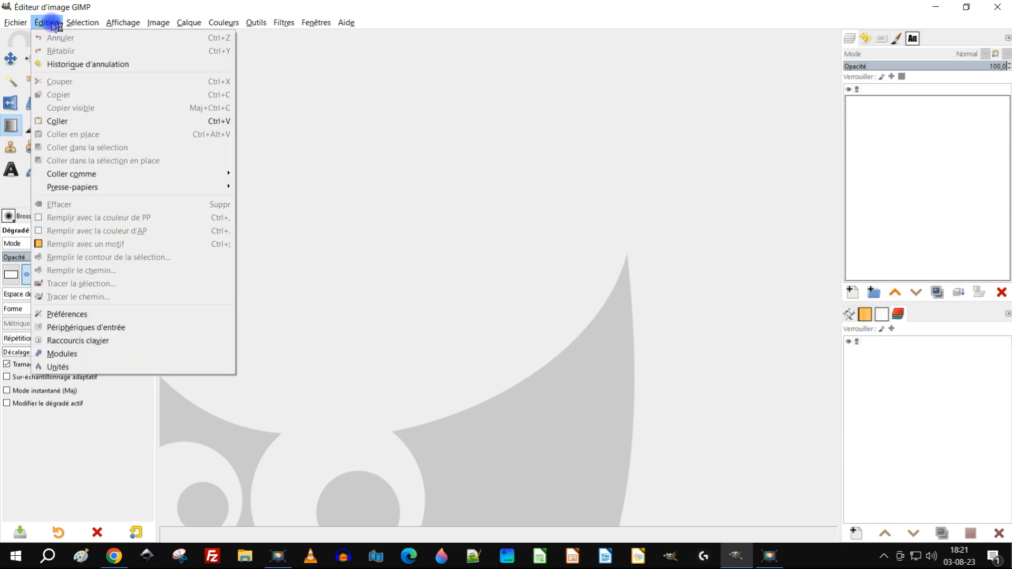
pyautogui.click(78, 123)
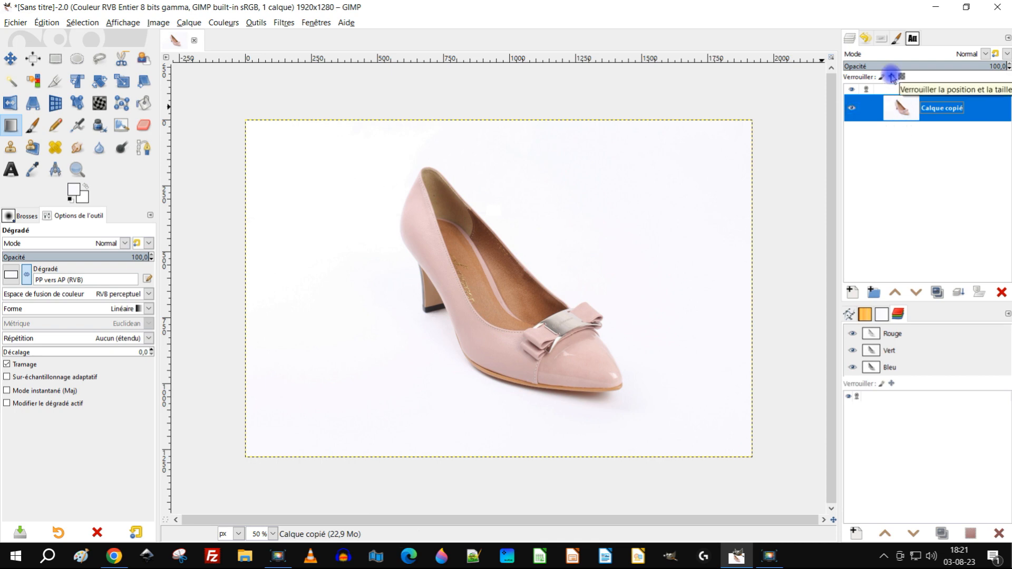
# Rename the pasted shoe layer as original
pyautogui.doubleClick(937, 109)
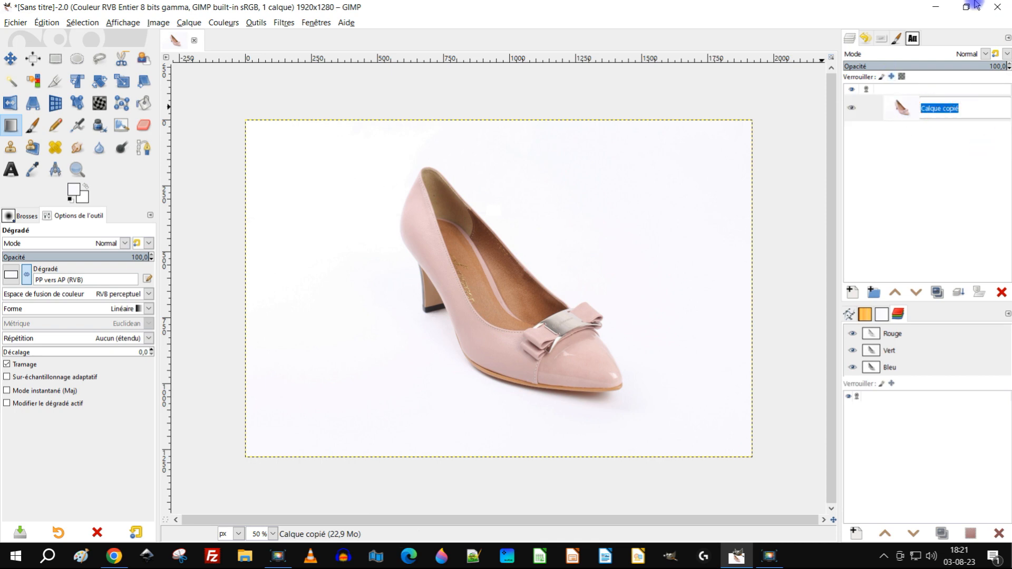
pyautogui.write('original')
pyautogui.press('Return')
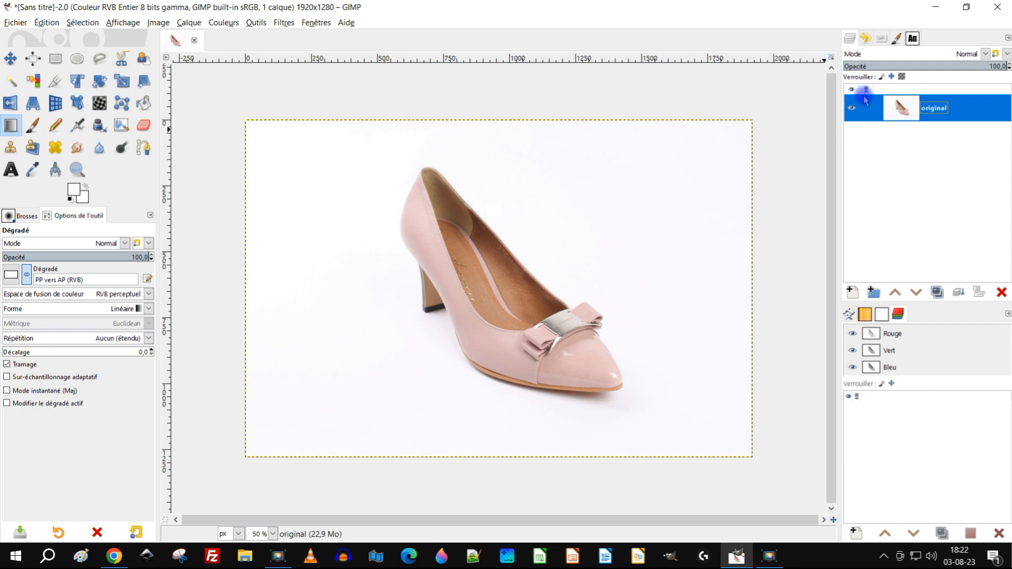
# Create a new 1920 × 1280 px layer named arrière-plan, filled with transparency, above the original layer
pyautogui.click(850, 291)
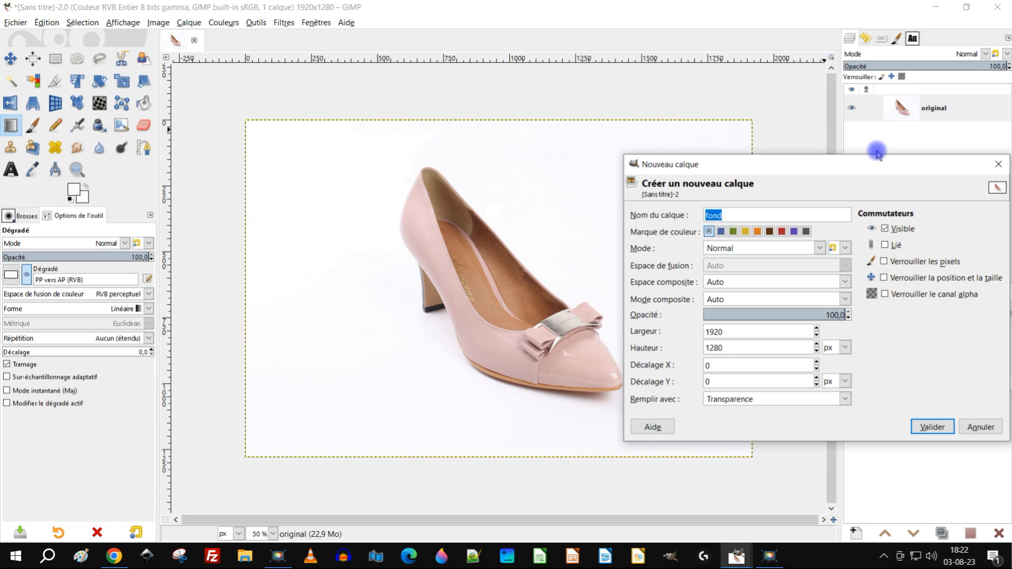
pyautogui.write('arrière-plan')
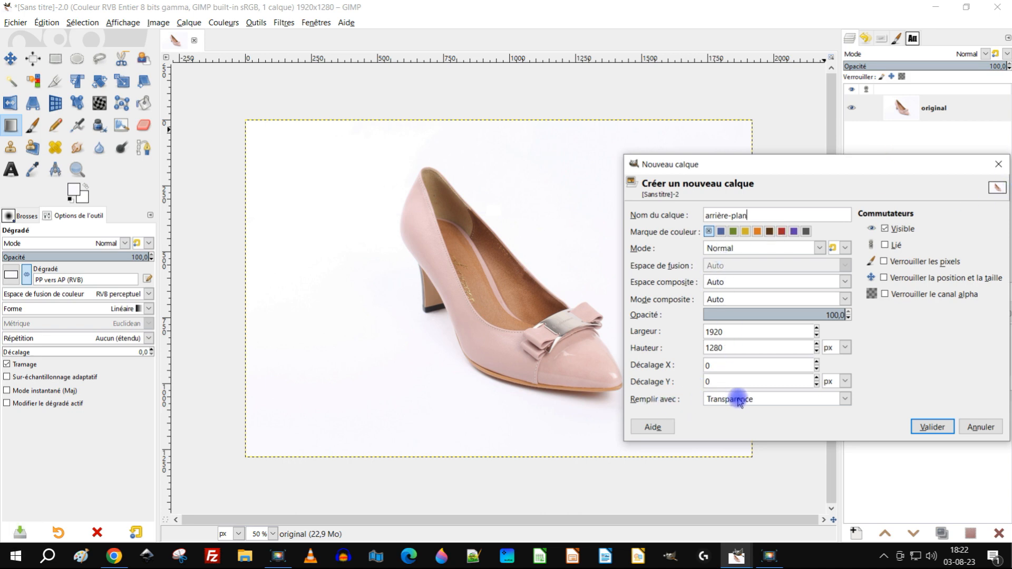
pyautogui.click(932, 426)
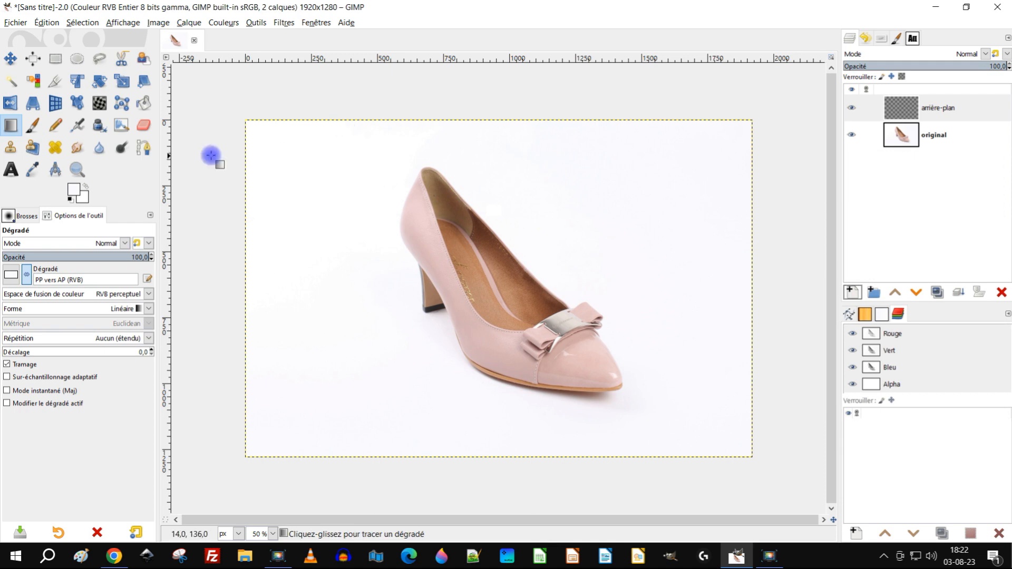
# Sample the photo's upper-left background as the foreground colour, averaging over a radius of 14, and turn off the Color Picker's information window option
pyautogui.click(32, 173)
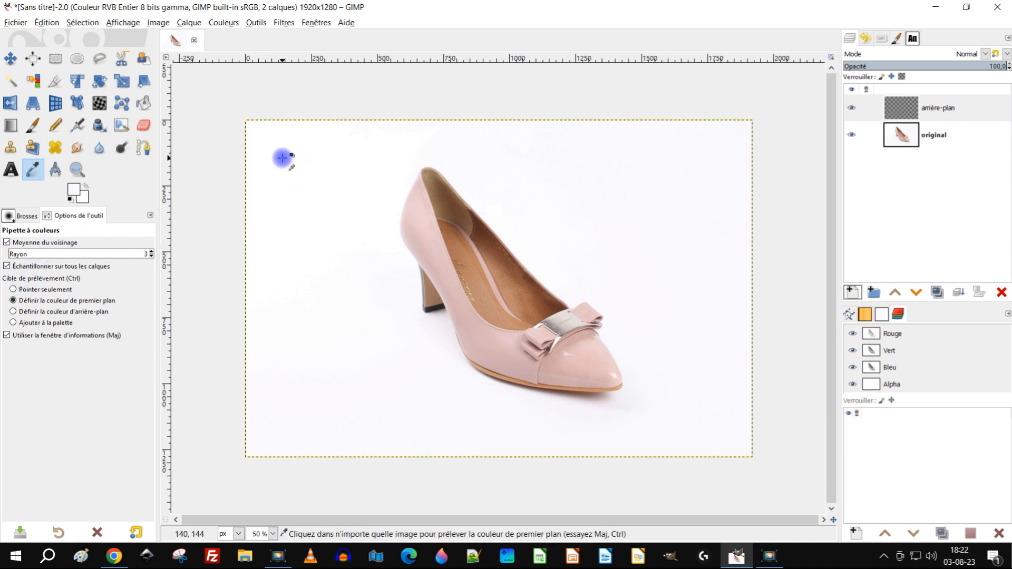
pyautogui.click(19, 254)
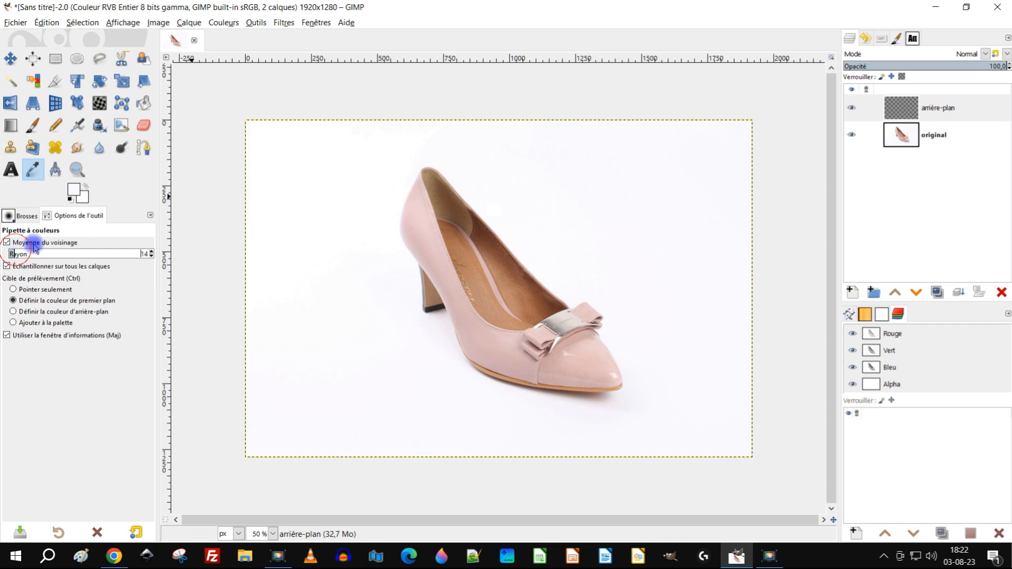
pyautogui.click(272, 143)
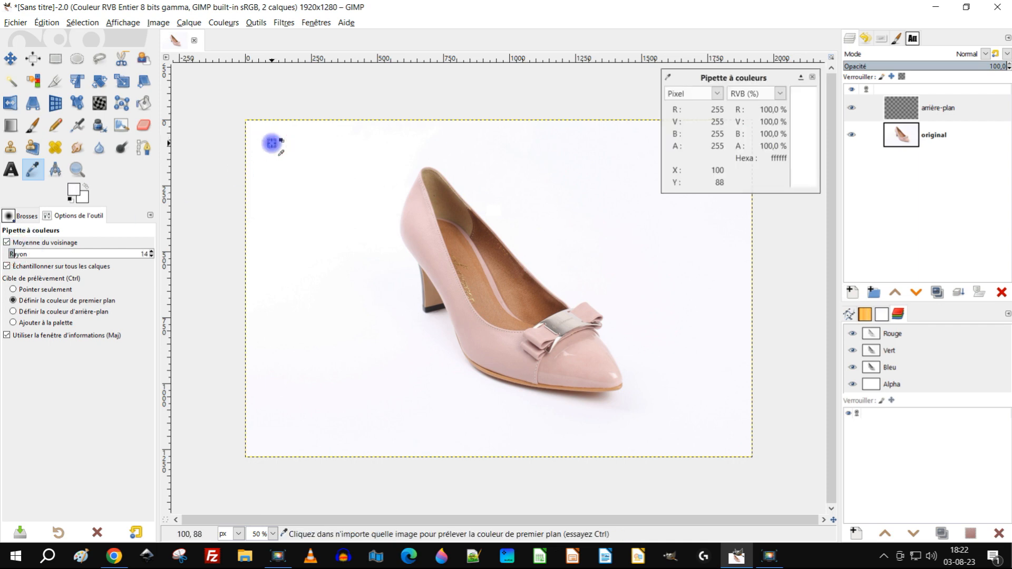
pyautogui.click(21, 335)
pyautogui.click(260, 132)
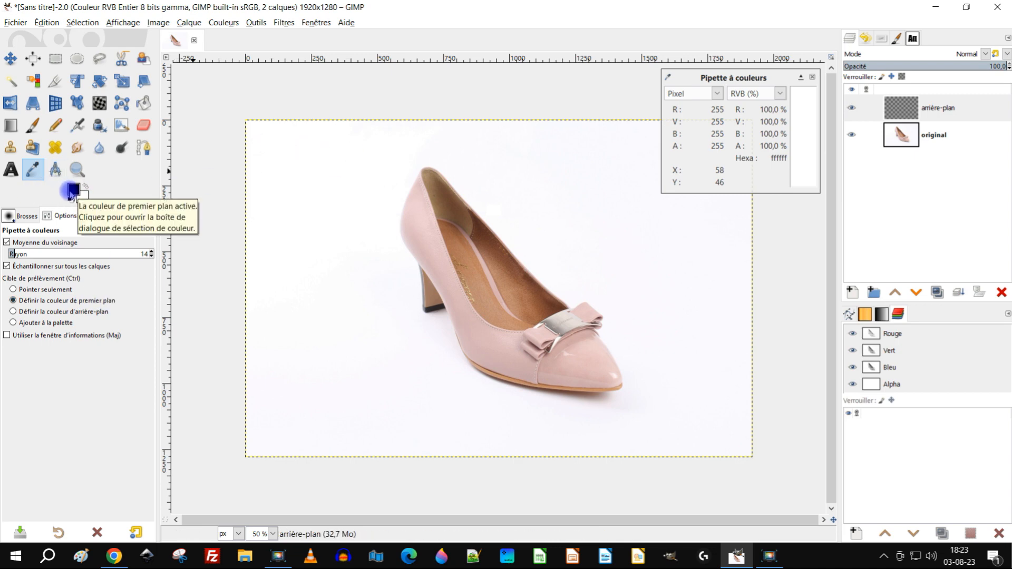
pyautogui.click(269, 145)
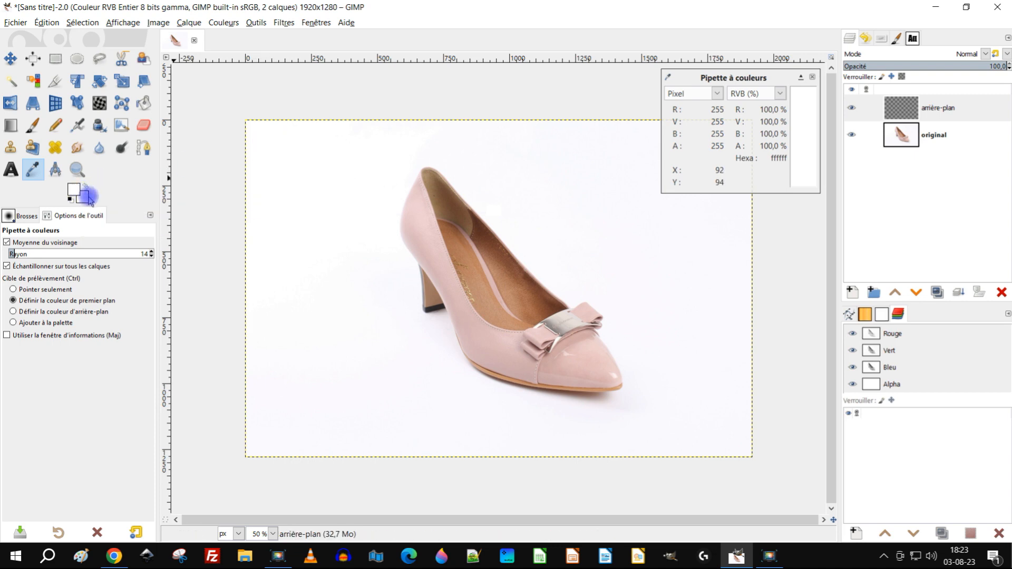
# Sample the photo's lower-right backdrop as the background colour and close the colour information window
pyautogui.click(77, 313)
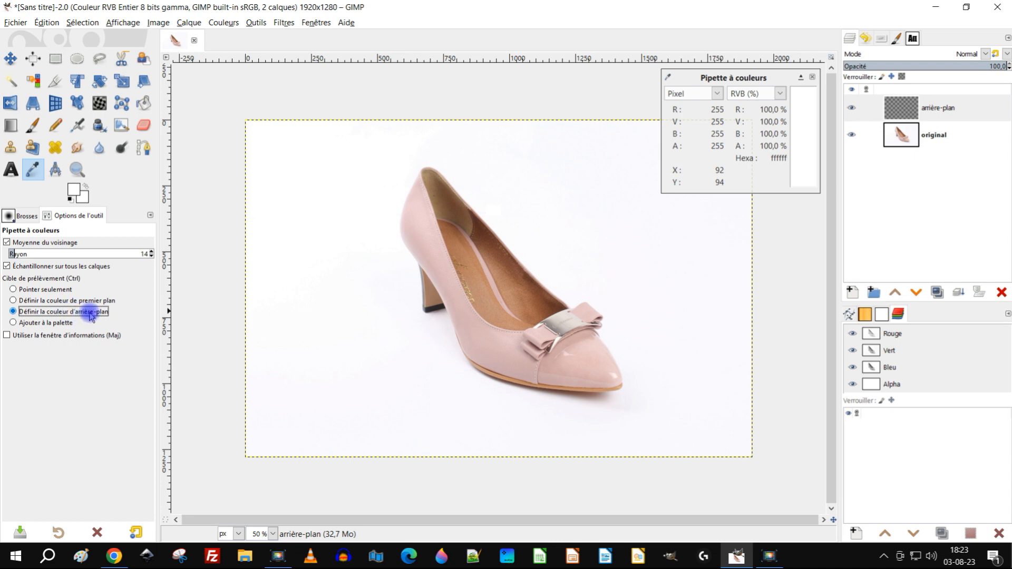
pyautogui.click(715, 422)
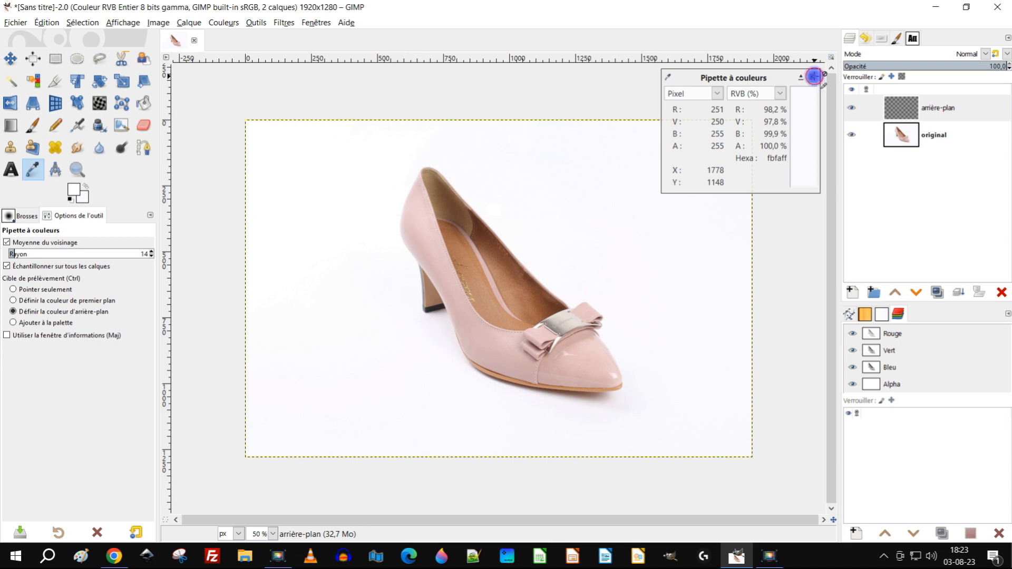
pyautogui.click(814, 78)
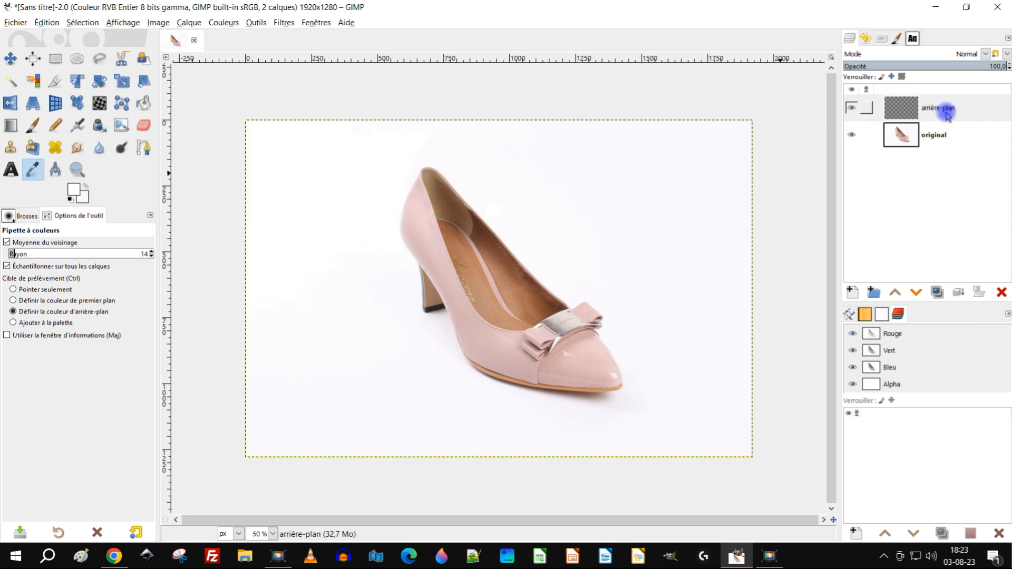
# Fill the arrière-plan layer with a linear PP vers AP (RVB) gradient from about (214, 150) at upper left to about (1710, 1096) at lower right
pyautogui.doubleClick(928, 109)
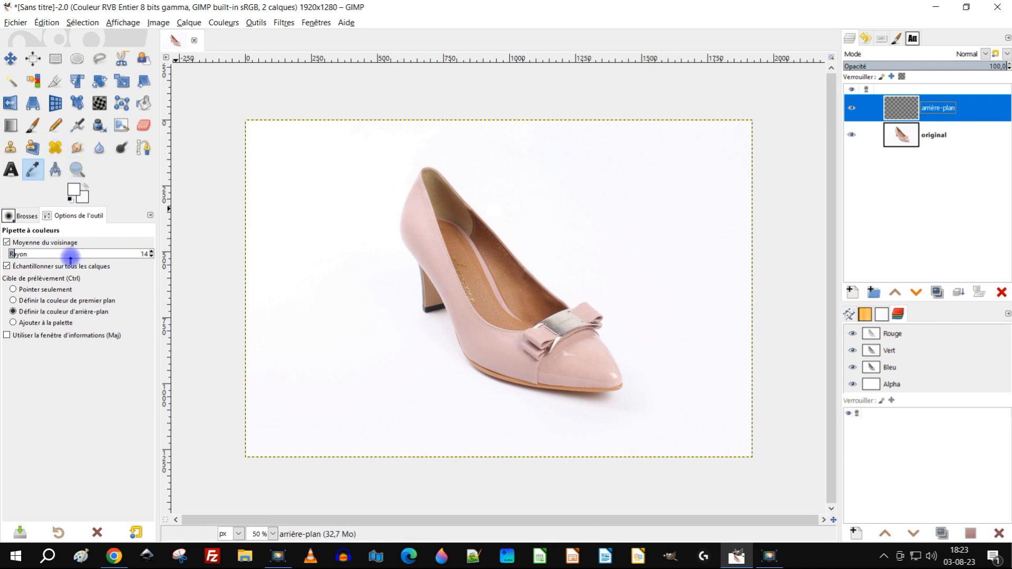
pyautogui.click(16, 130)
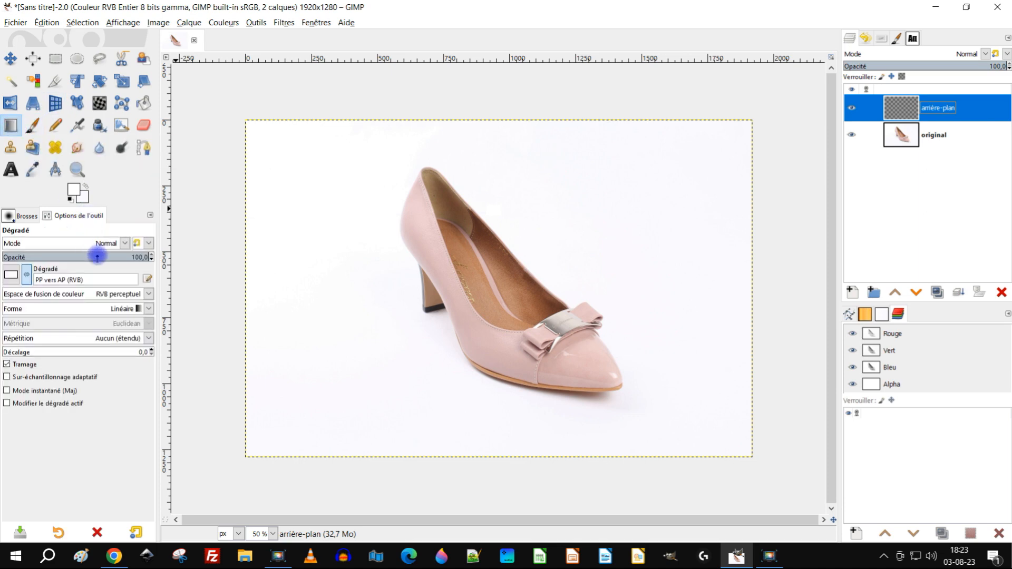
pyautogui.click(18, 283)
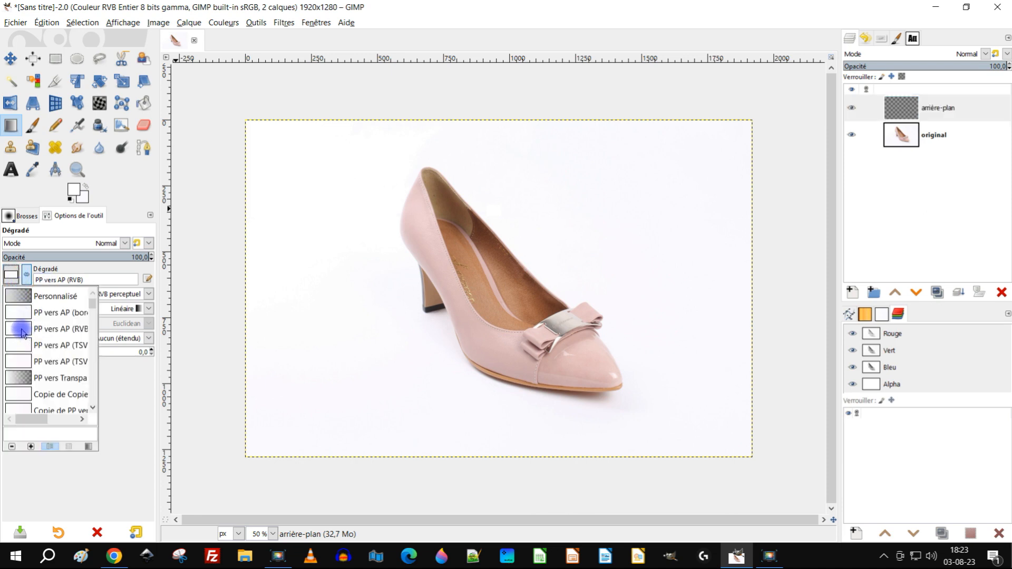
pyautogui.click(128, 199)
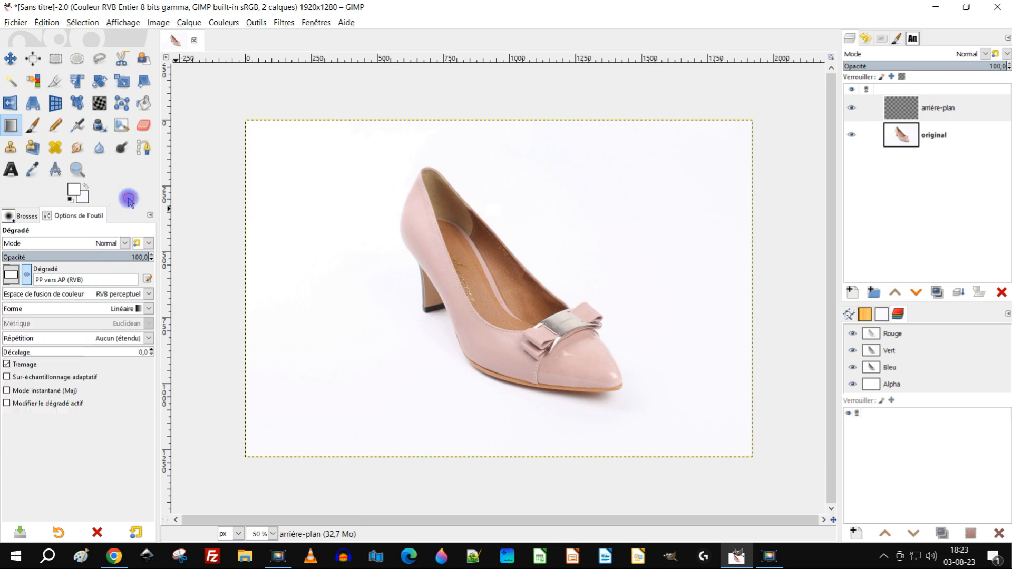
pyautogui.click(121, 311)
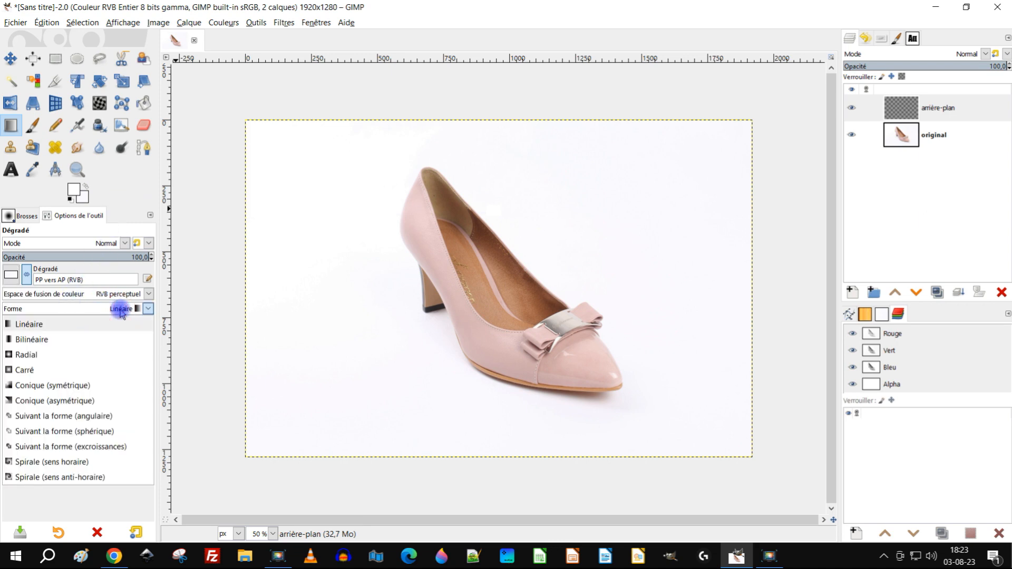
pyautogui.click(87, 328)
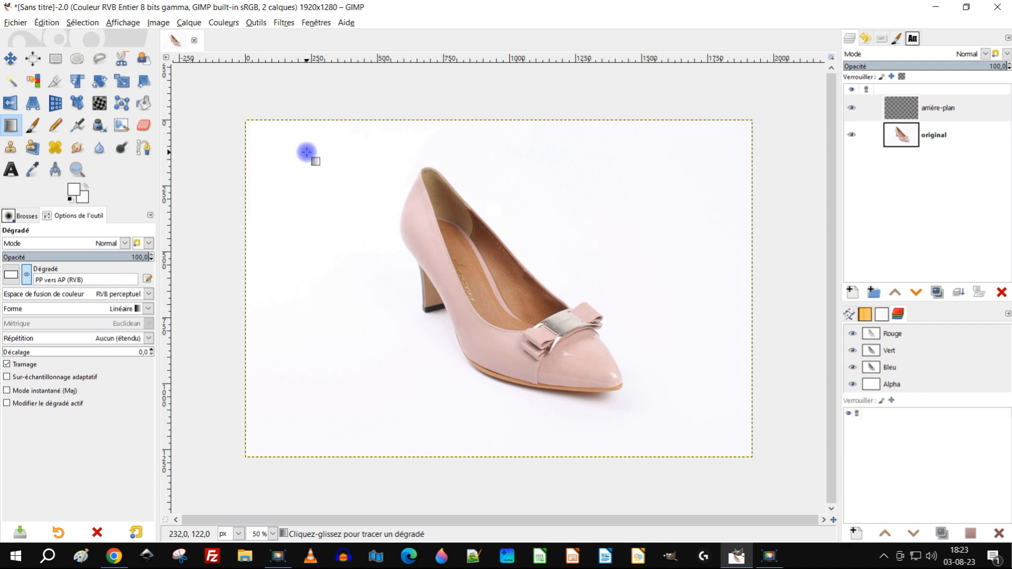
pyautogui.moveTo(307, 152); pyautogui.dragTo(696, 409)
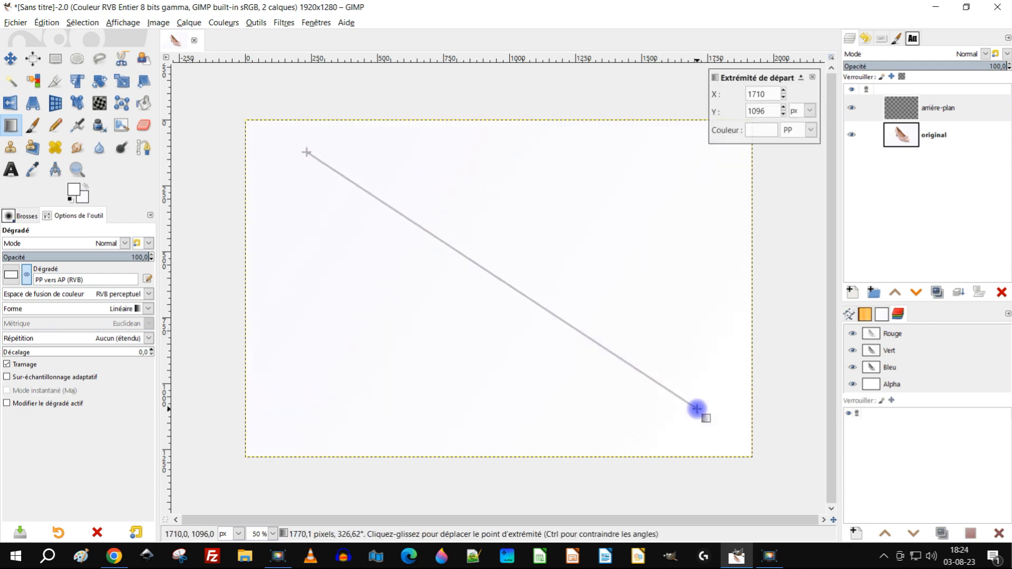
pyautogui.moveTo(696, 409); pyautogui.dragTo(696, 409)
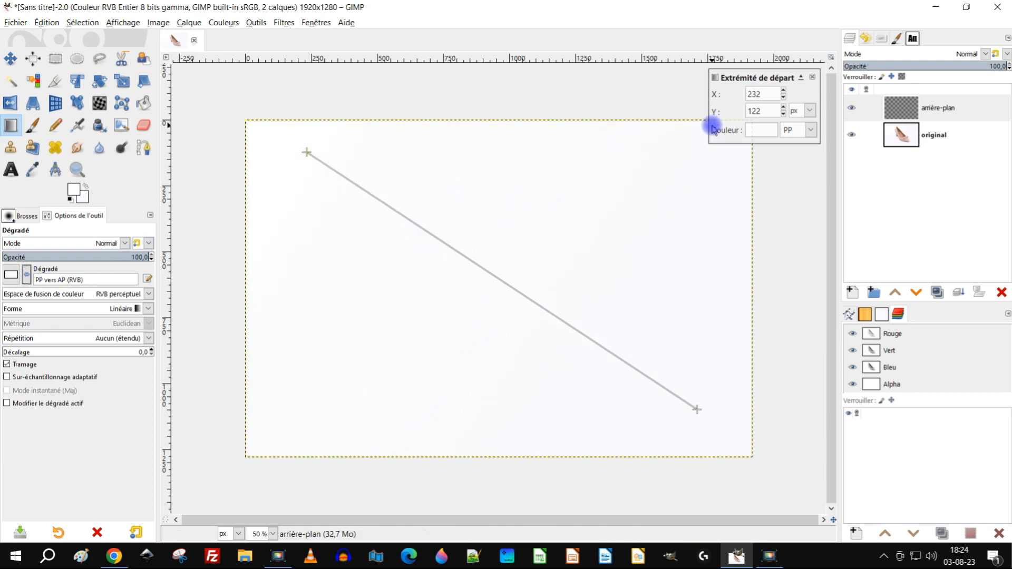
pyautogui.moveTo(307, 153); pyautogui.dragTo(306, 157)
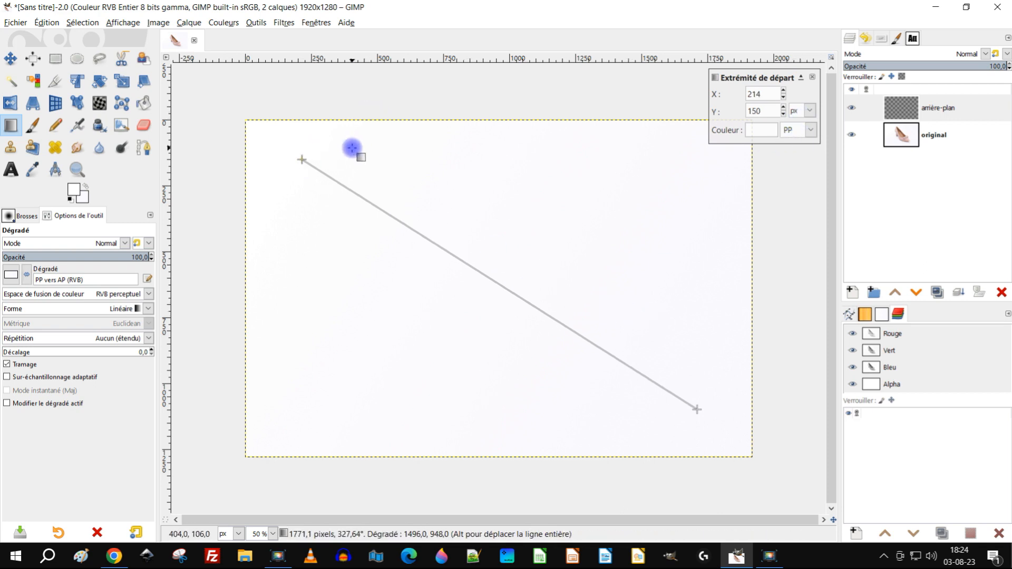
pyautogui.press('Return')
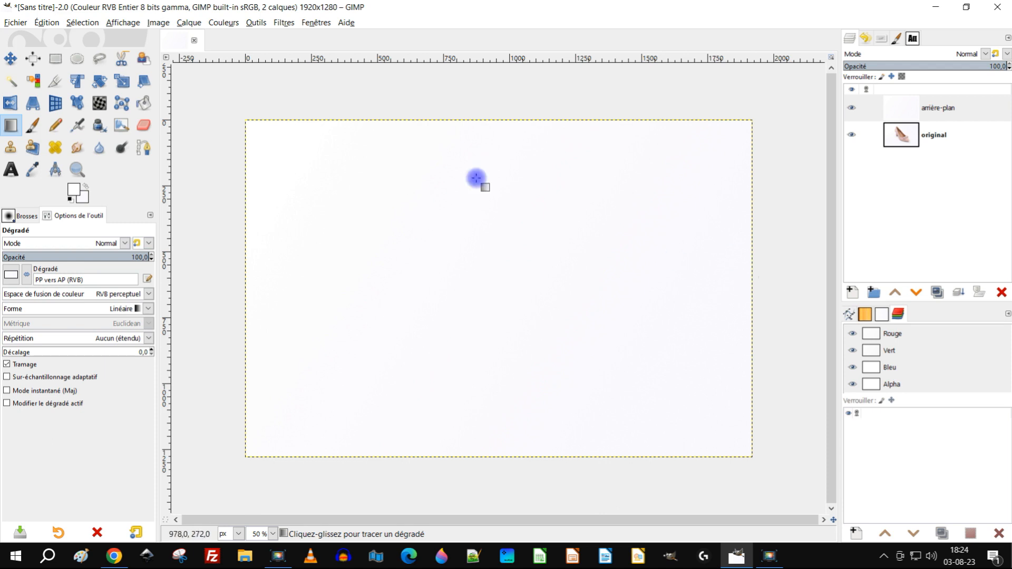
# Duplicate the original layer, rename the copy mise à l'échelle, and place it above the arrière-plan layer
pyautogui.doubleClick(932, 138)
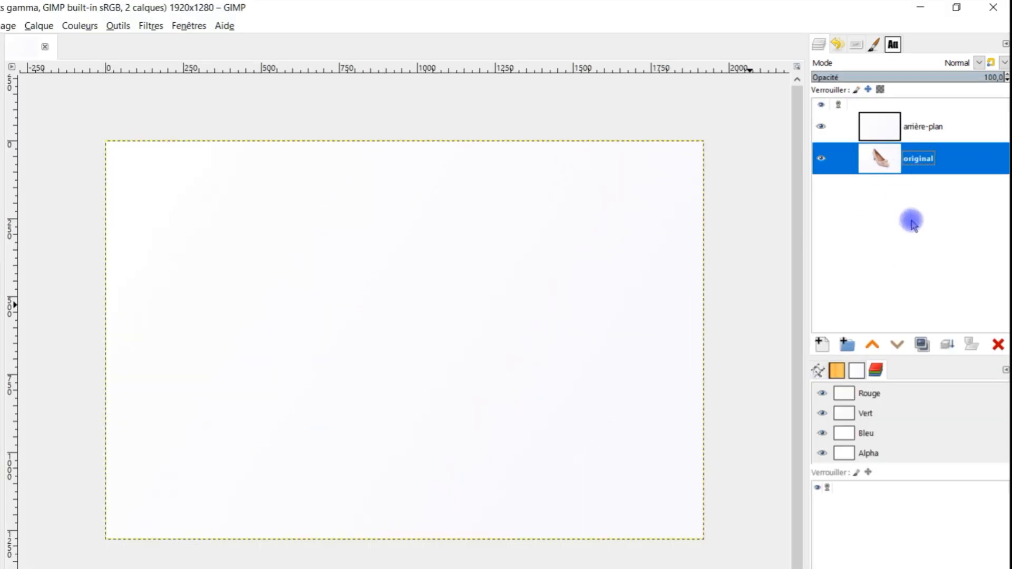
pyautogui.click(921, 345)
pyautogui.doubleClick(929, 156)
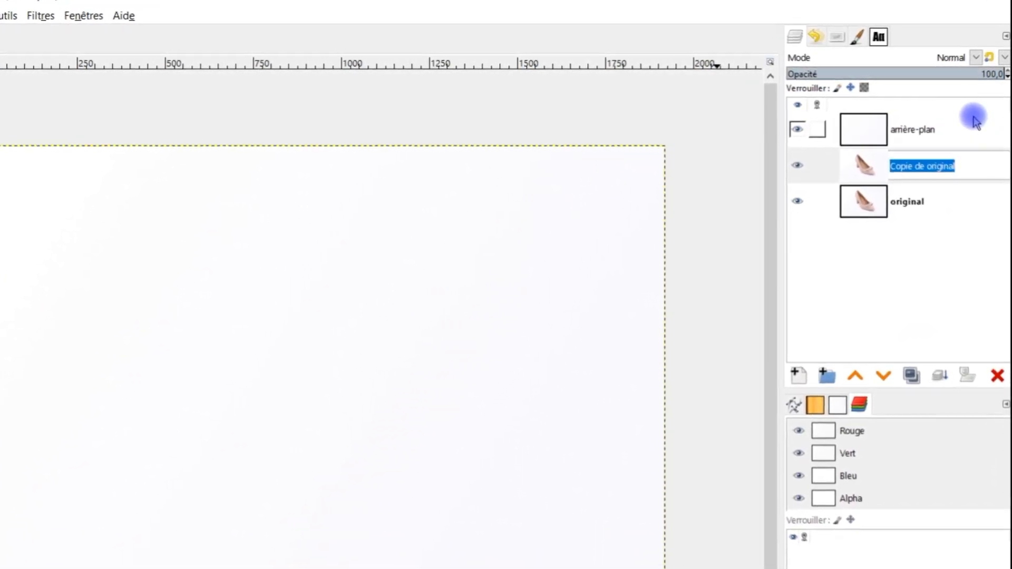
pyautogui.write('mise à')
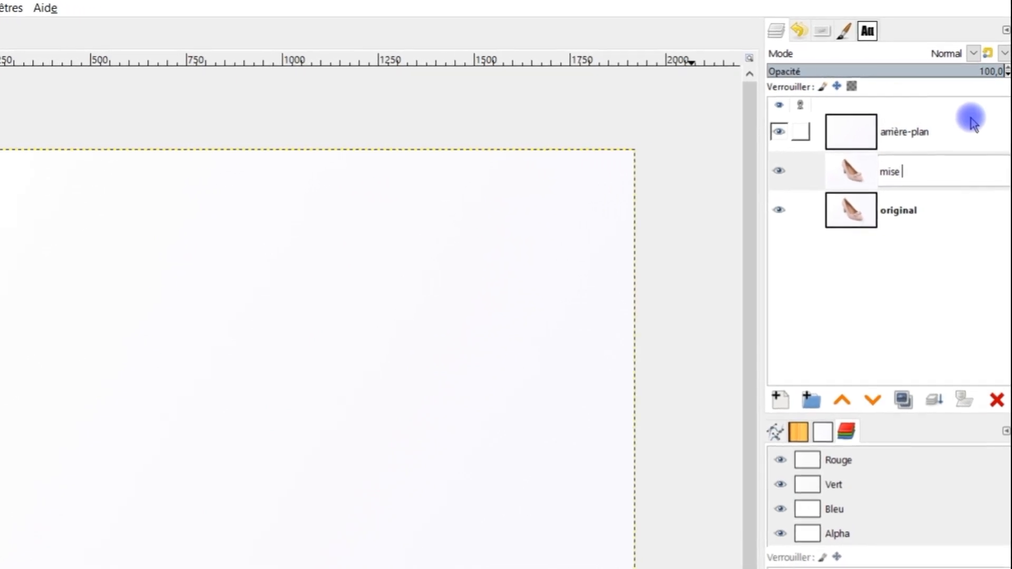
pyautogui.write(" l'échelle")
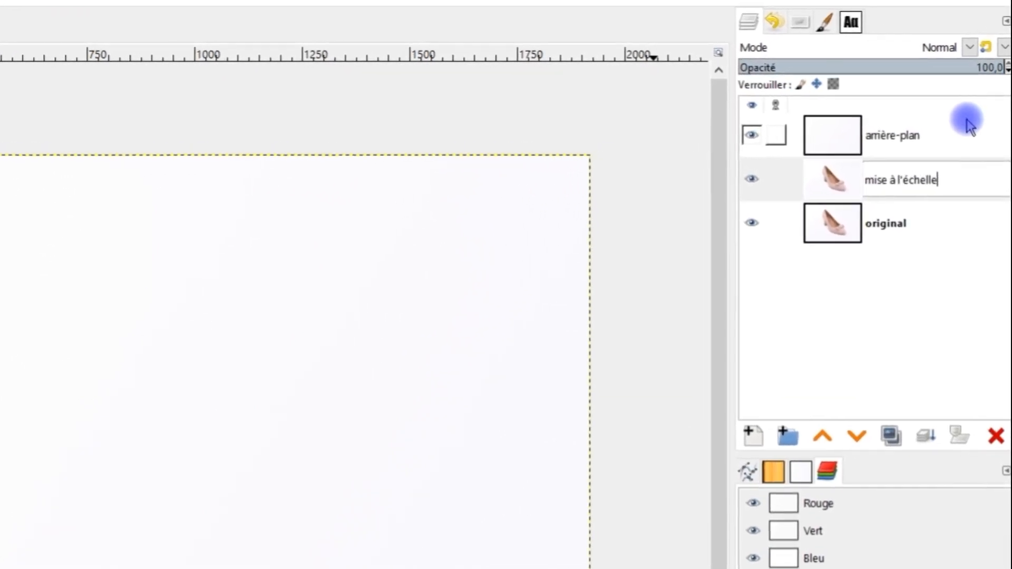
pyautogui.press('Return')
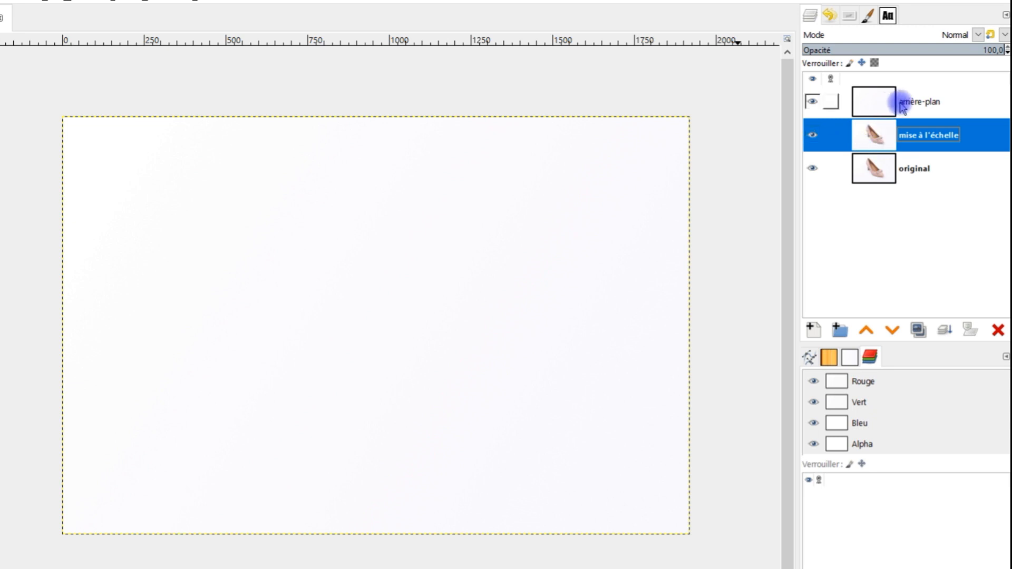
pyautogui.click(865, 332)
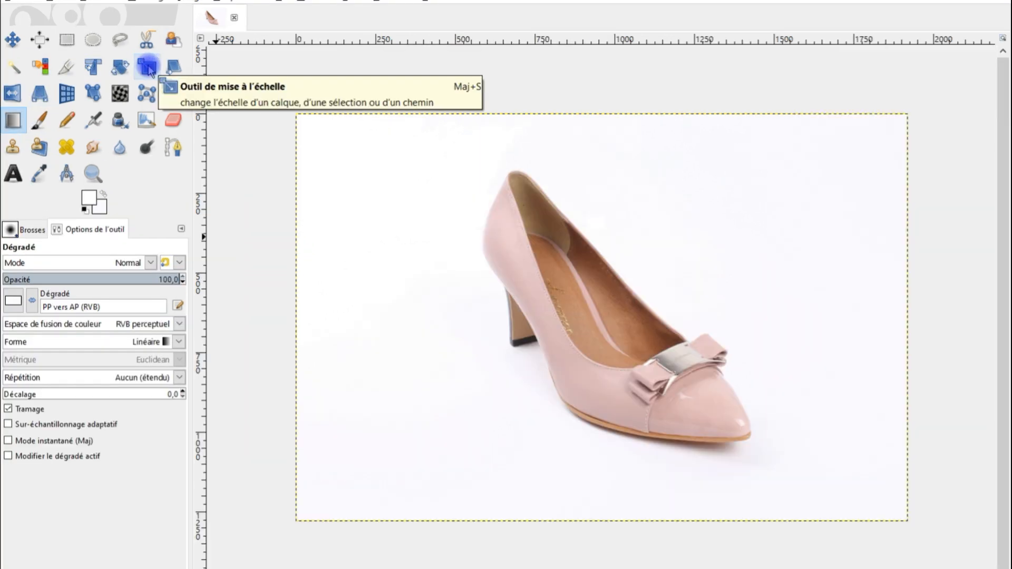
# Scale the mise à l'échelle layer around its centre to about 842 × 561 px, keeping its proportions
pyautogui.click(148, 68)
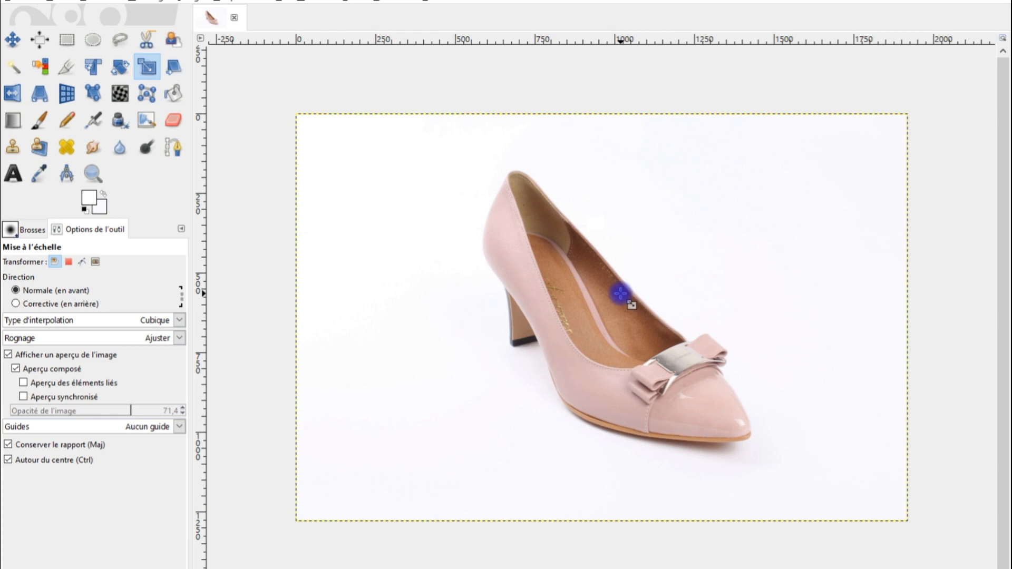
pyautogui.click(621, 293)
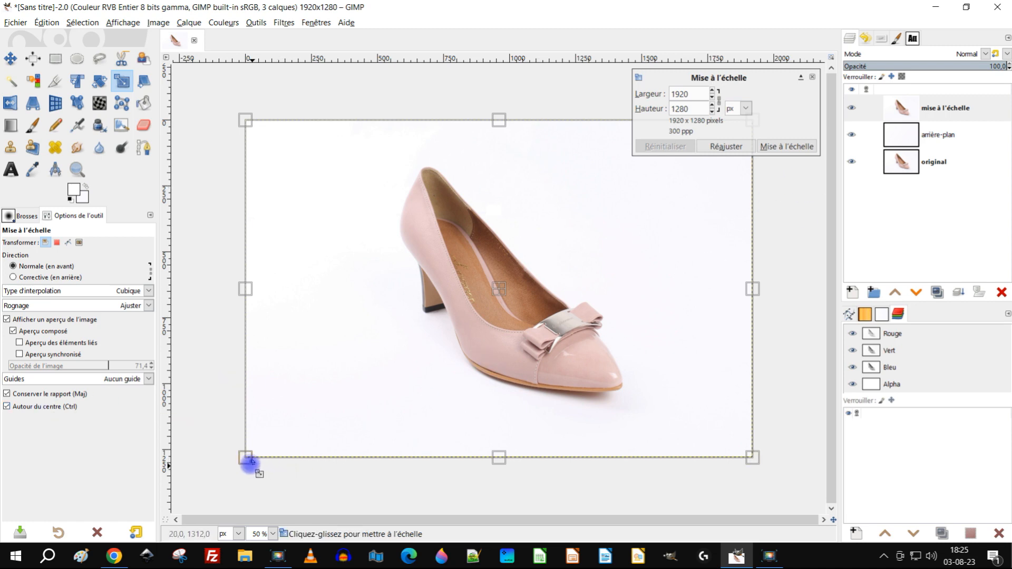
pyautogui.moveTo(243, 456); pyautogui.dragTo(493, 269)
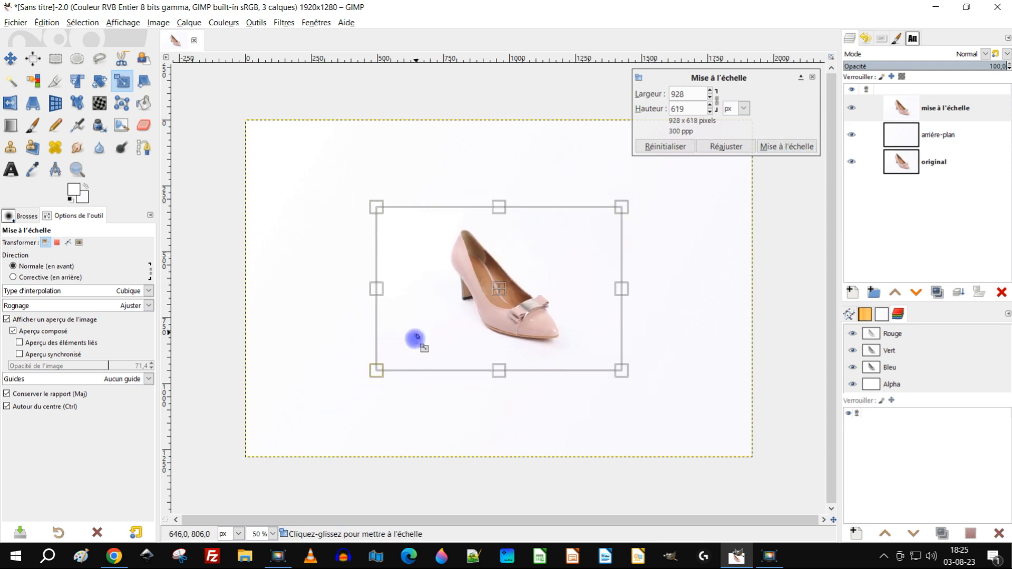
pyautogui.moveTo(379, 371); pyautogui.dragTo(397, 353)
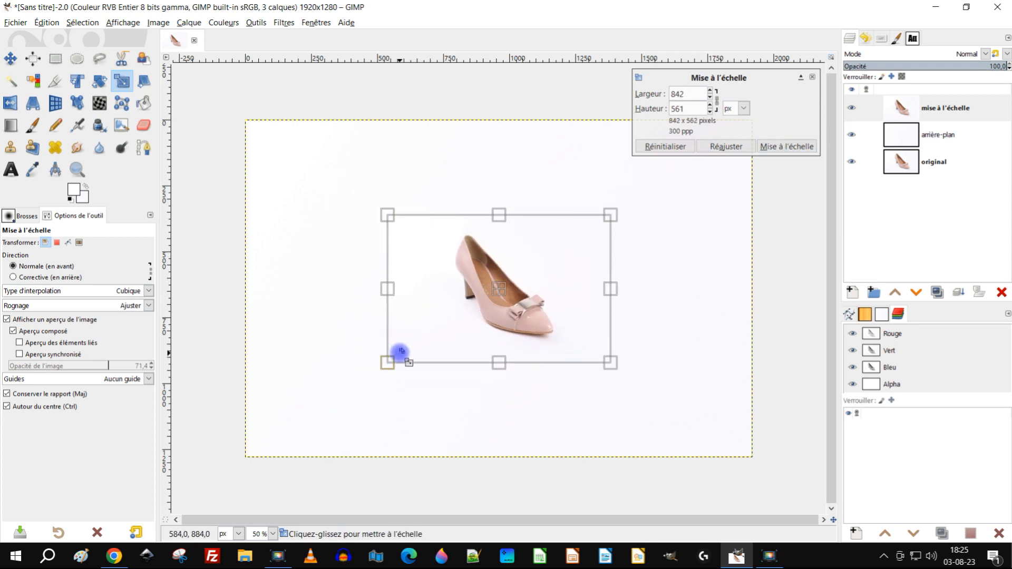
pyautogui.click(787, 147)
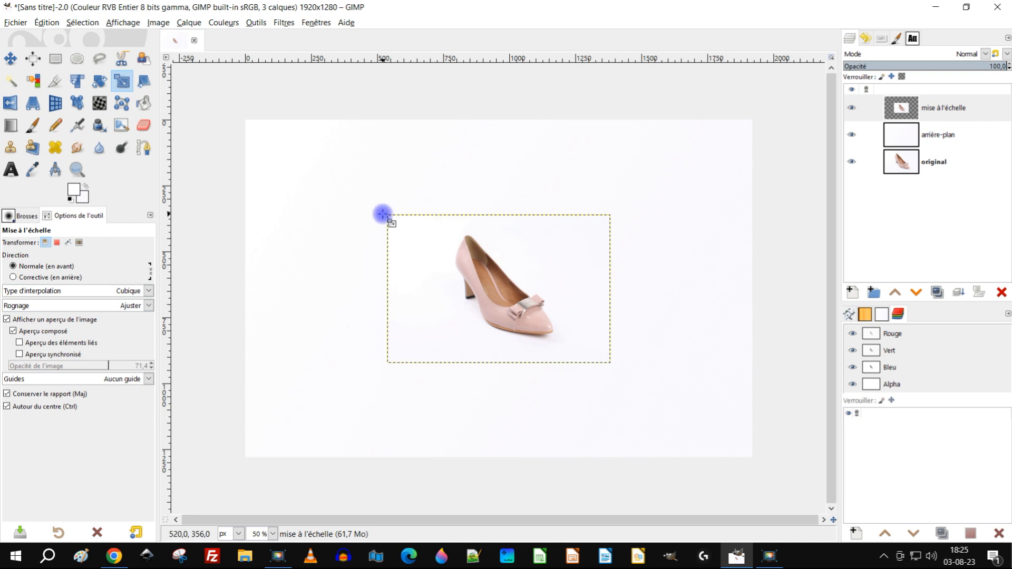
# Temporarily hide the arrière-plan and original layers to examine the scaled layer on its own, and show both again
pyautogui.click(852, 136)
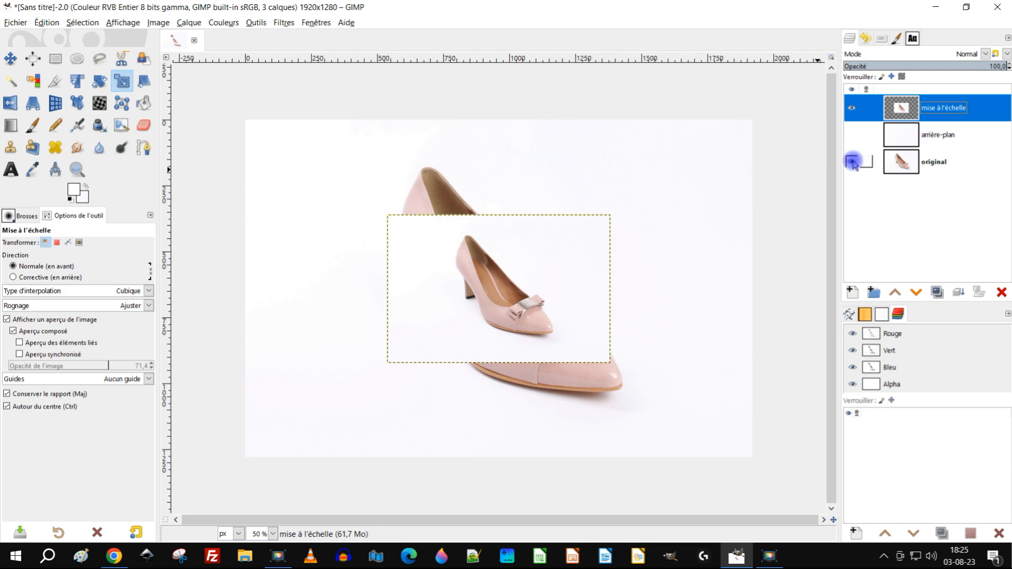
pyautogui.click(852, 162)
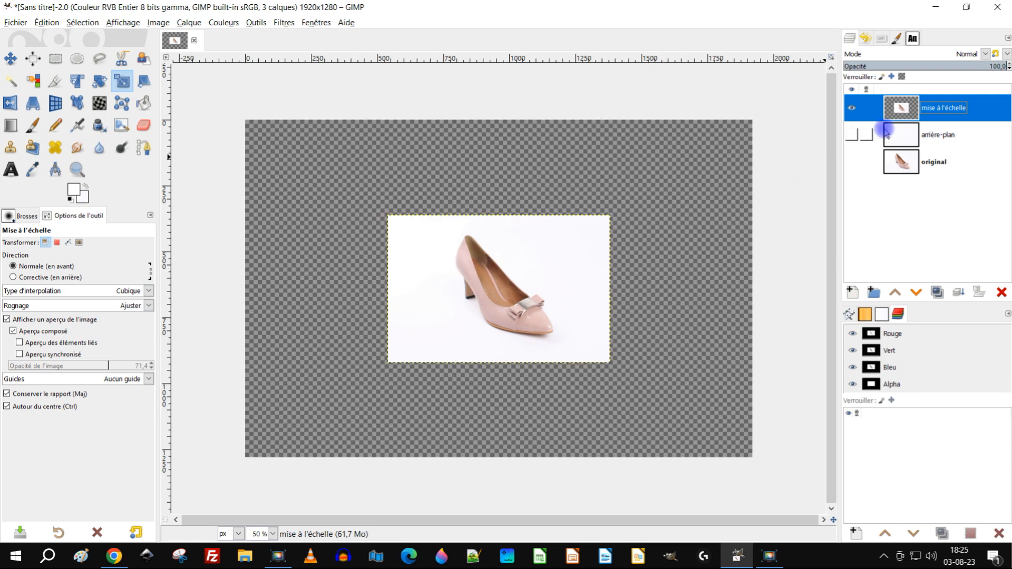
pyautogui.click(852, 136)
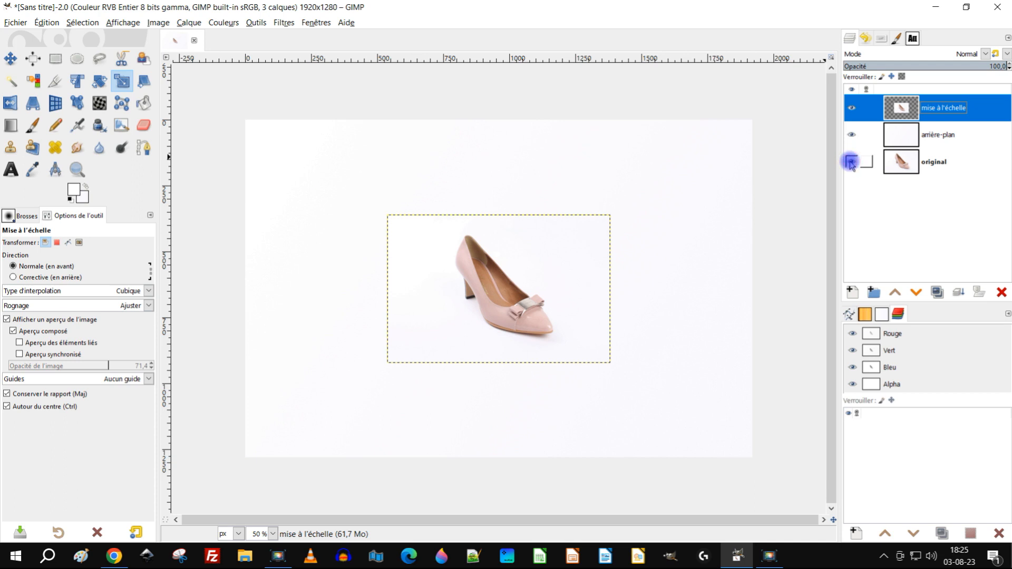
pyautogui.click(851, 161)
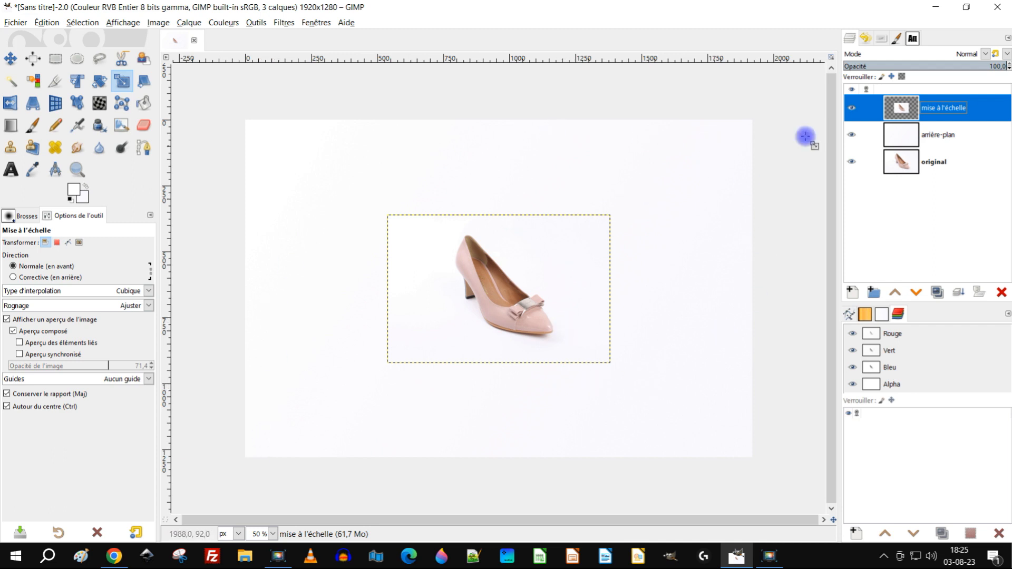
# Fit the mise à l'échelle layer's bounds to the image dimensions and check its transparent surround with the two lower layers briefly hidden
pyautogui.rightClick(904, 112)
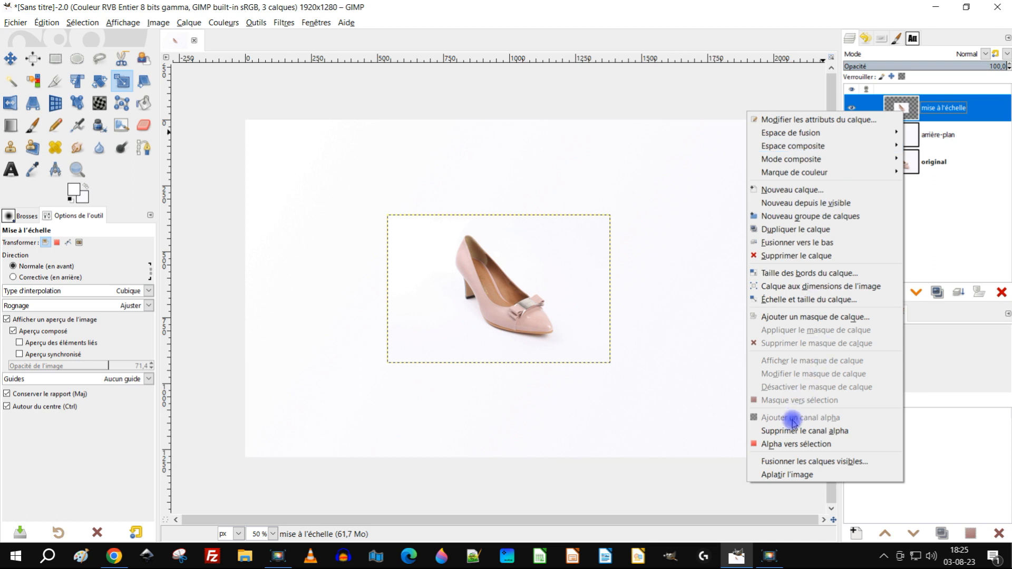
pyautogui.click(815, 288)
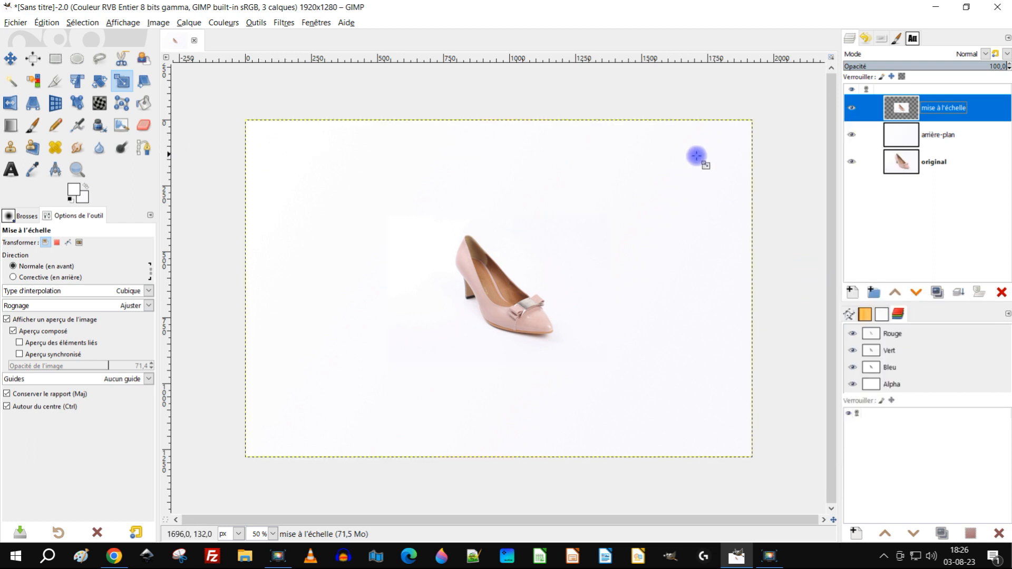
pyautogui.click(851, 135)
pyautogui.click(851, 162)
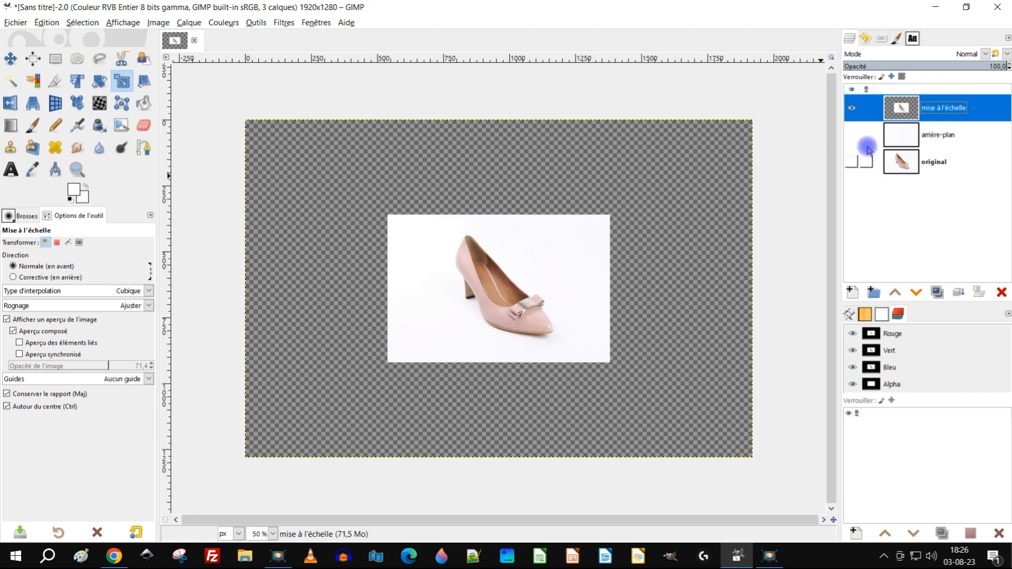
pyautogui.click(853, 136)
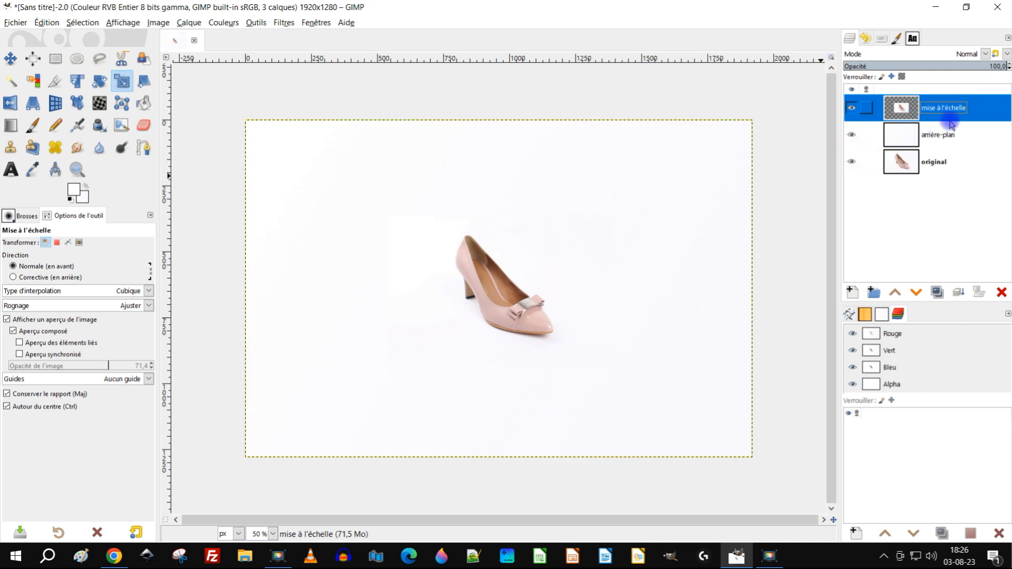
# Redraw the linear PP vers AP (RVB) gradient on the arrière-plan layer from about (374, 292) to about (1646, 1080)
pyautogui.scroll(3, 413, 309)
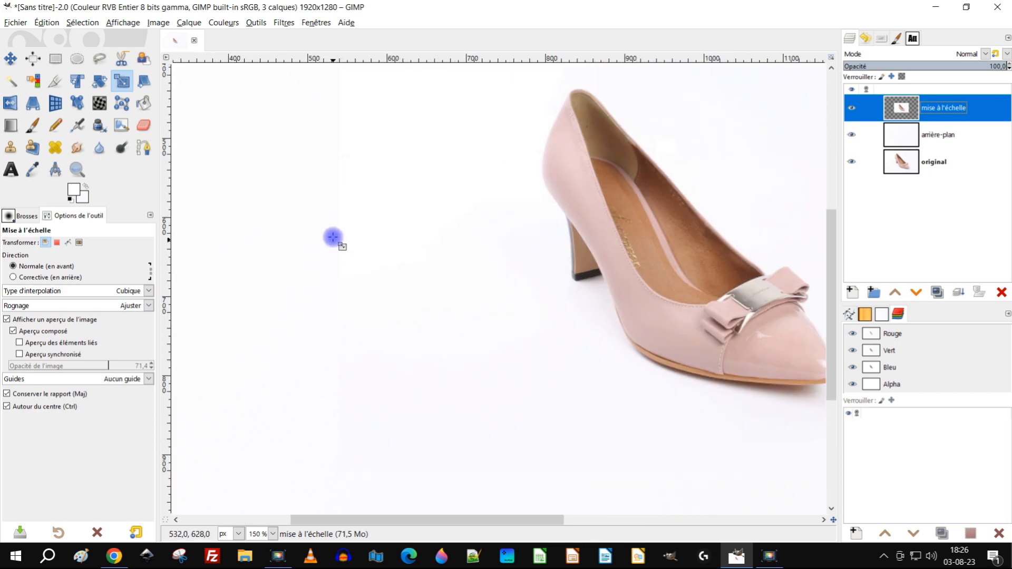
pyautogui.scroll(-2, 521, 443)
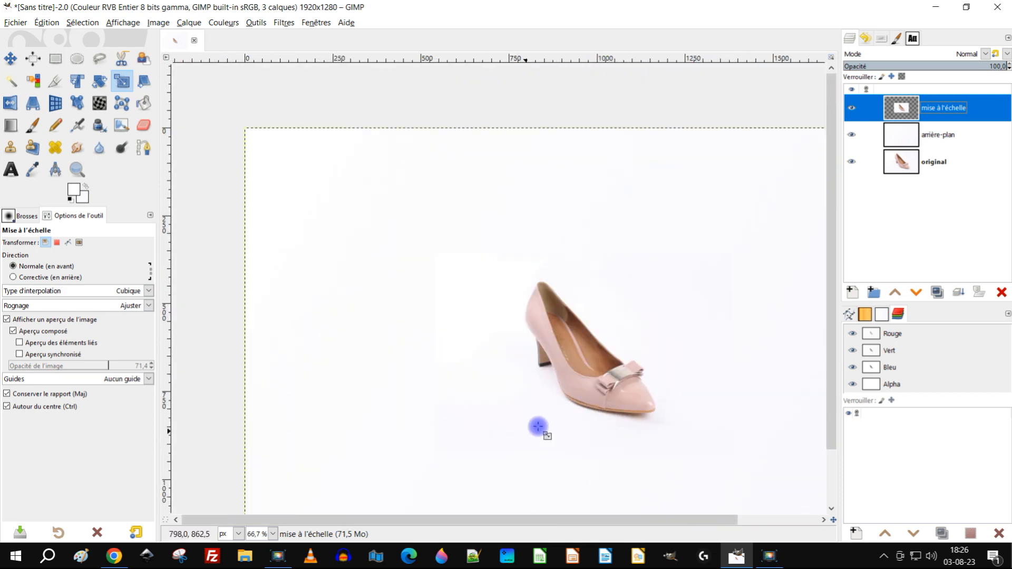
pyautogui.scroll(1, 759, 275)
pyautogui.scroll(1, 738, 273)
pyautogui.scroll(-2, 701, 267)
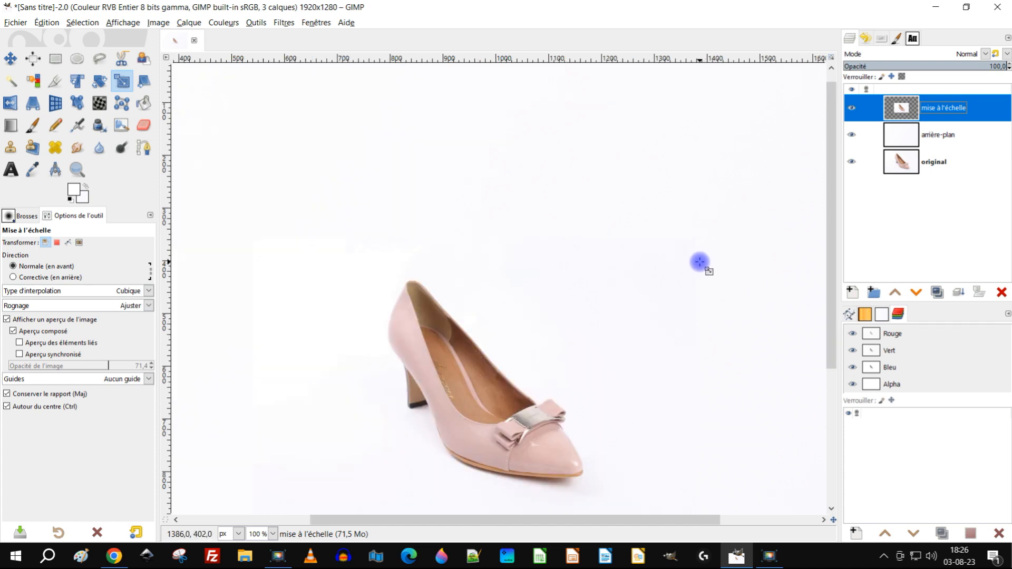
pyautogui.moveTo(736, 295); pyautogui.dragTo(663, 257)
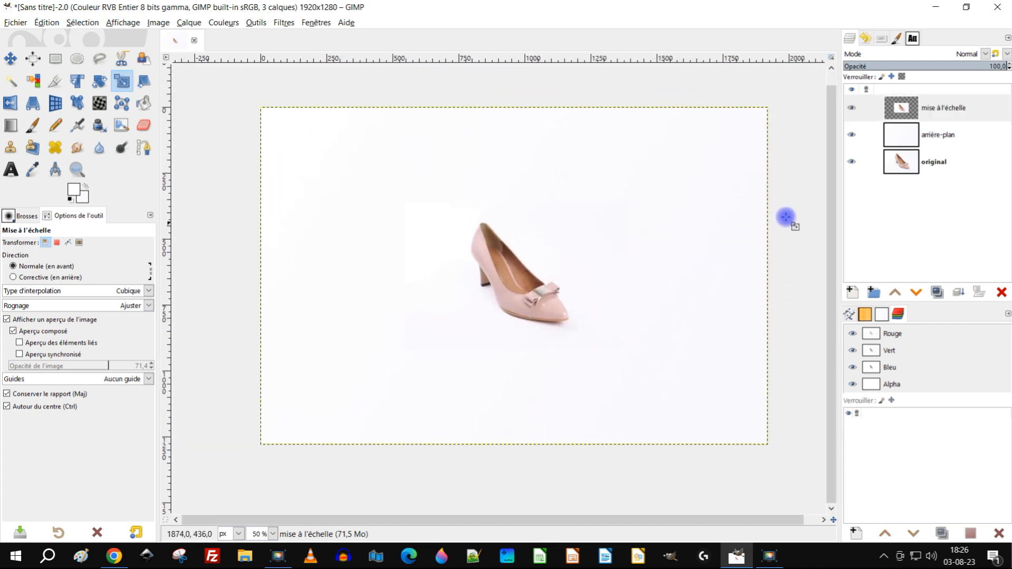
pyautogui.doubleClick(942, 138)
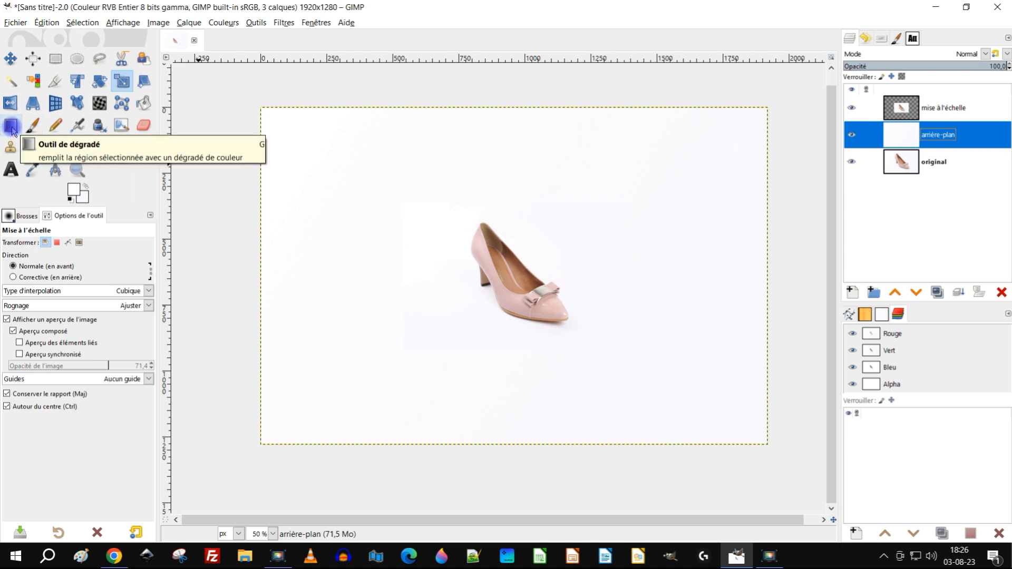
pyautogui.click(11, 128)
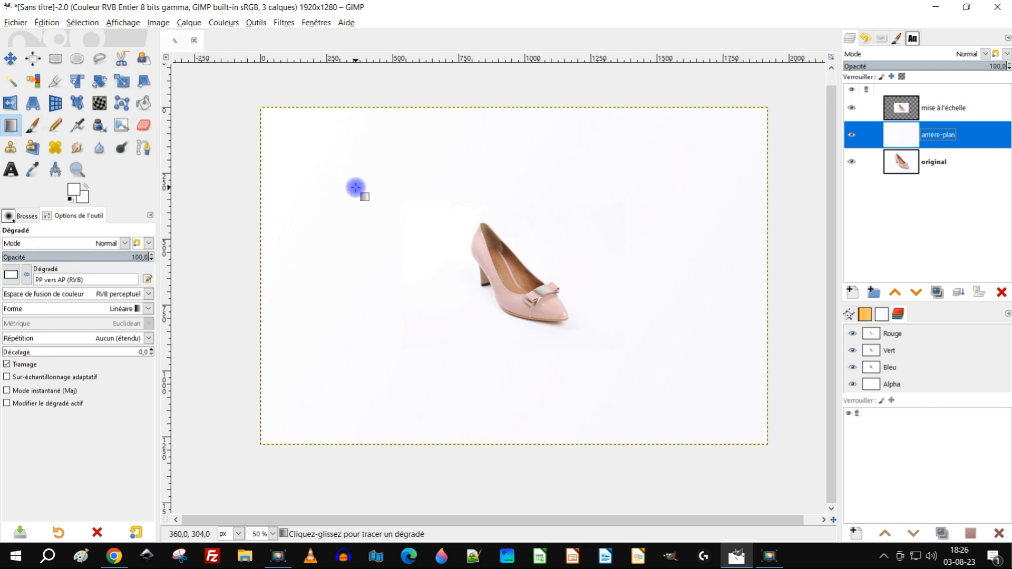
pyautogui.moveTo(359, 185); pyautogui.dragTo(431, 251)
pyautogui.moveTo(695, 388); pyautogui.dragTo(696, 392)
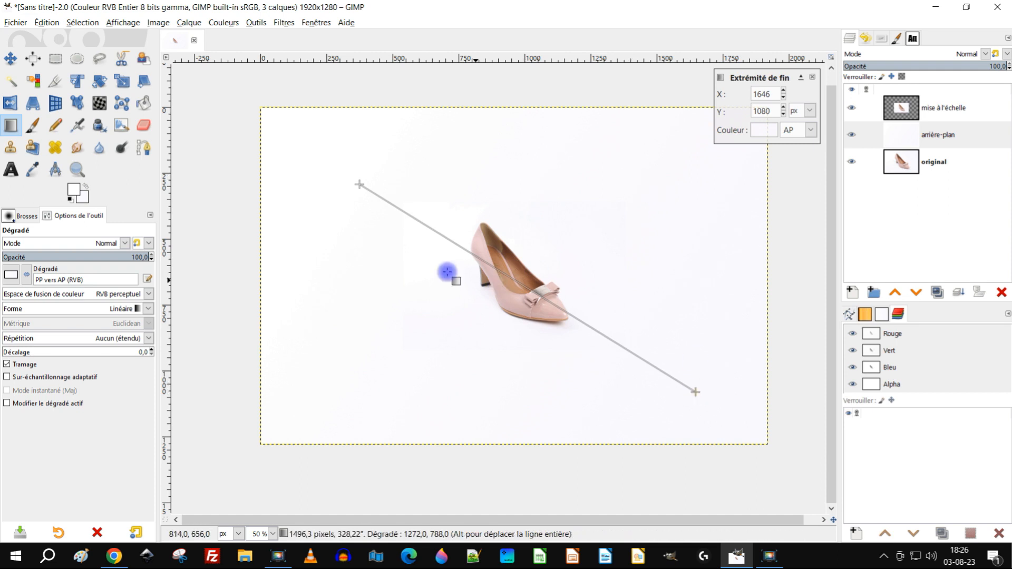
# Move the gradient's end point to about (908, 1042), below the shoe, to blend the scaled photo's edges
pyautogui.scroll(2, 442, 317)
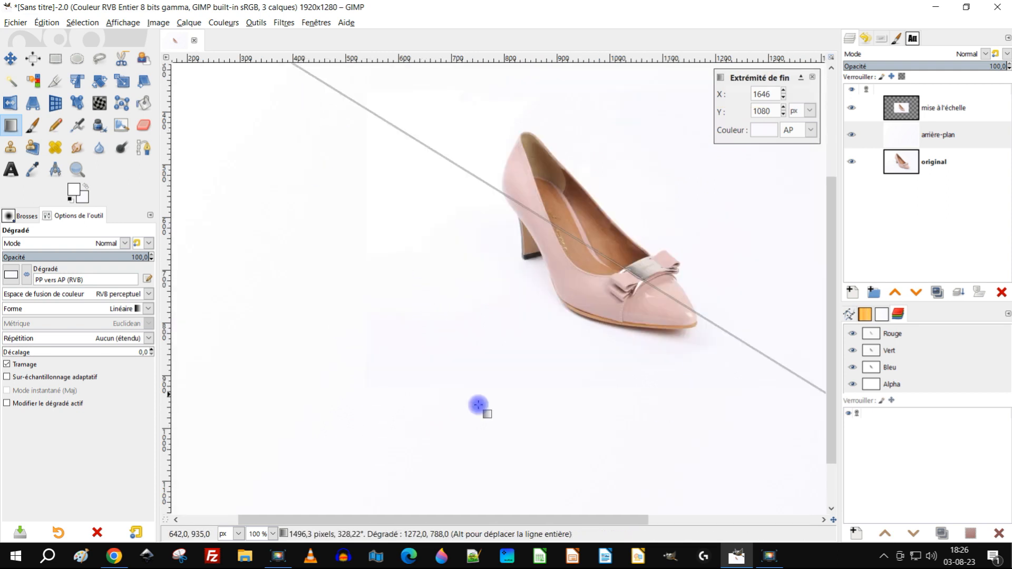
pyautogui.moveTo(758, 443); pyautogui.dragTo(678, 393)
pyautogui.moveTo(732, 427); pyautogui.dragTo(645, 368)
pyautogui.moveTo(791, 365); pyautogui.dragTo(402, 345)
pyautogui.scroll(5, 548, 267)
pyautogui.hscroll(-5, 684, 361)
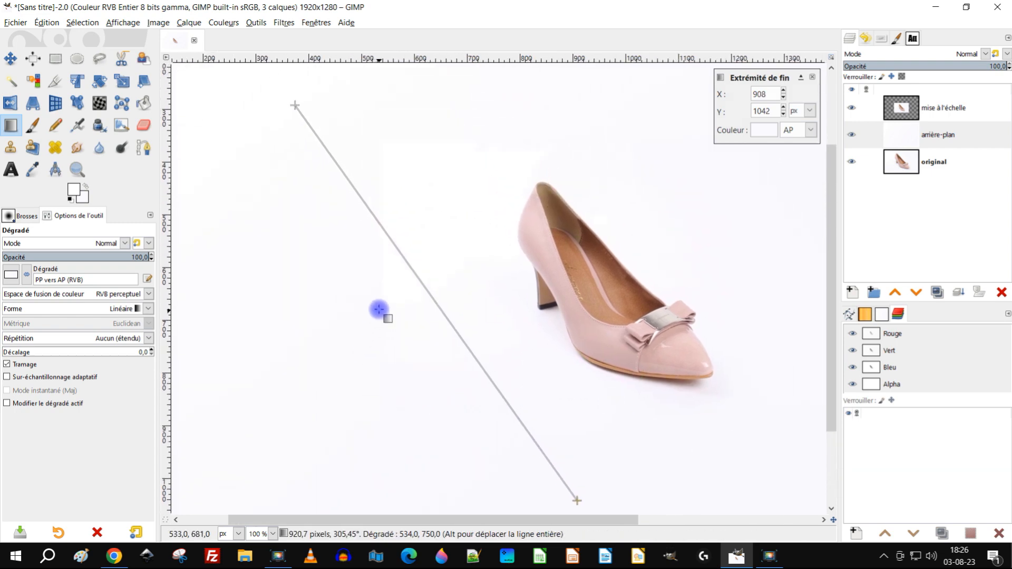
# Move the gradient's start point to about (427, 450) and its end point to about (938, 888), and apply the gradient
pyautogui.moveTo(292, 105); pyautogui.dragTo(323, 188)
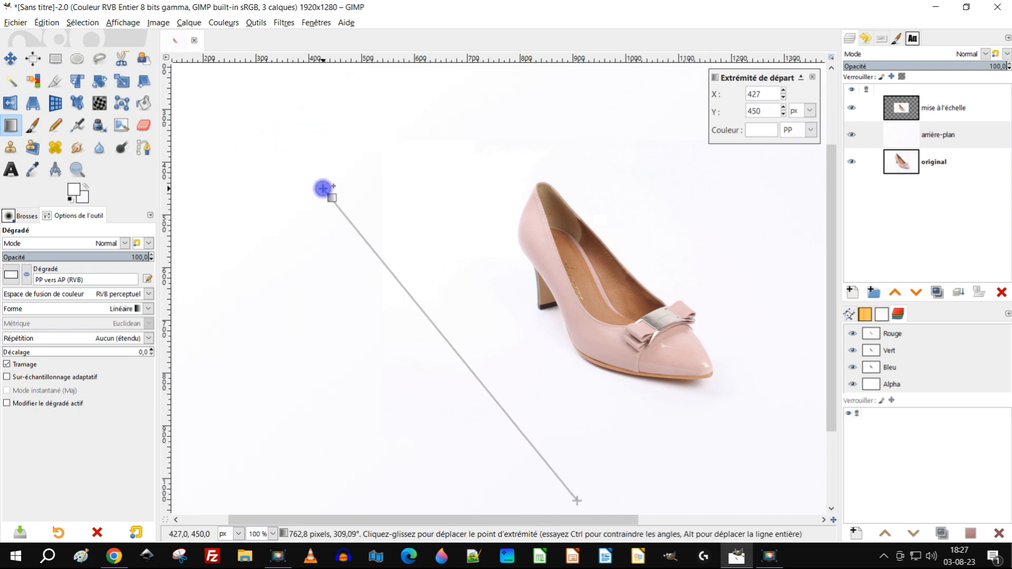
pyautogui.scroll(-3, 601, 244)
pyautogui.scroll(2, 727, 278)
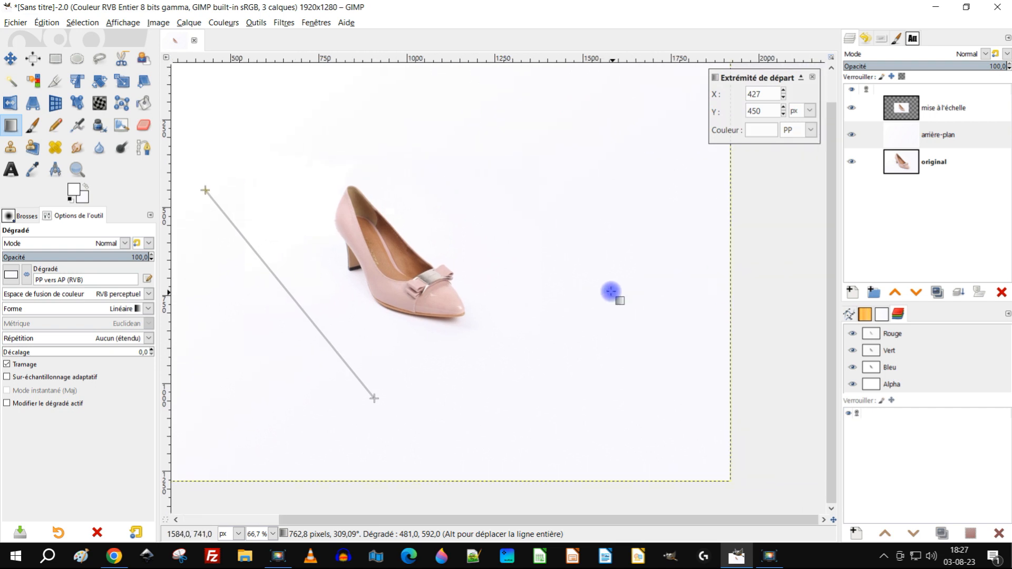
pyautogui.moveTo(377, 398); pyautogui.dragTo(385, 343)
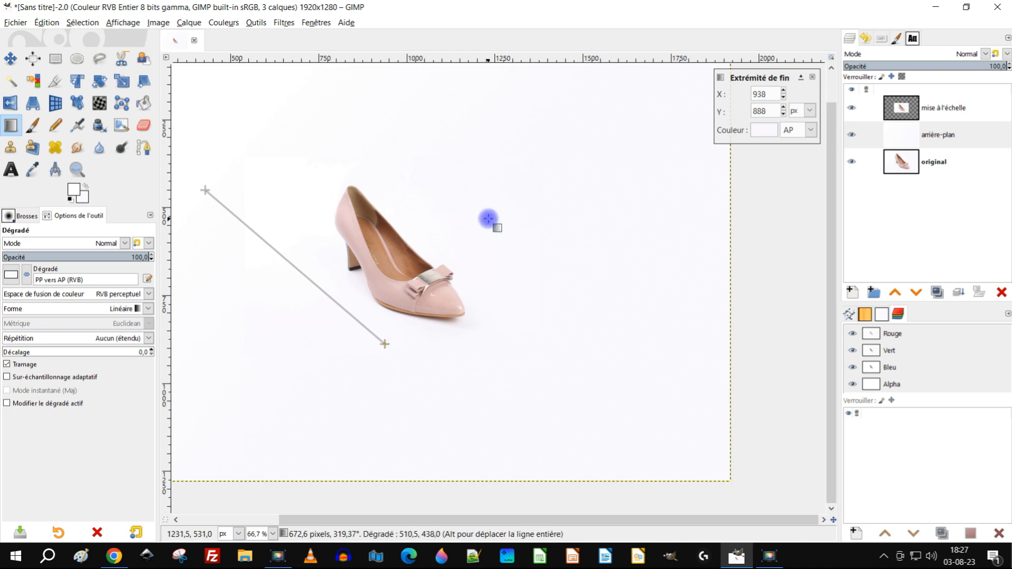
pyautogui.press('Return')
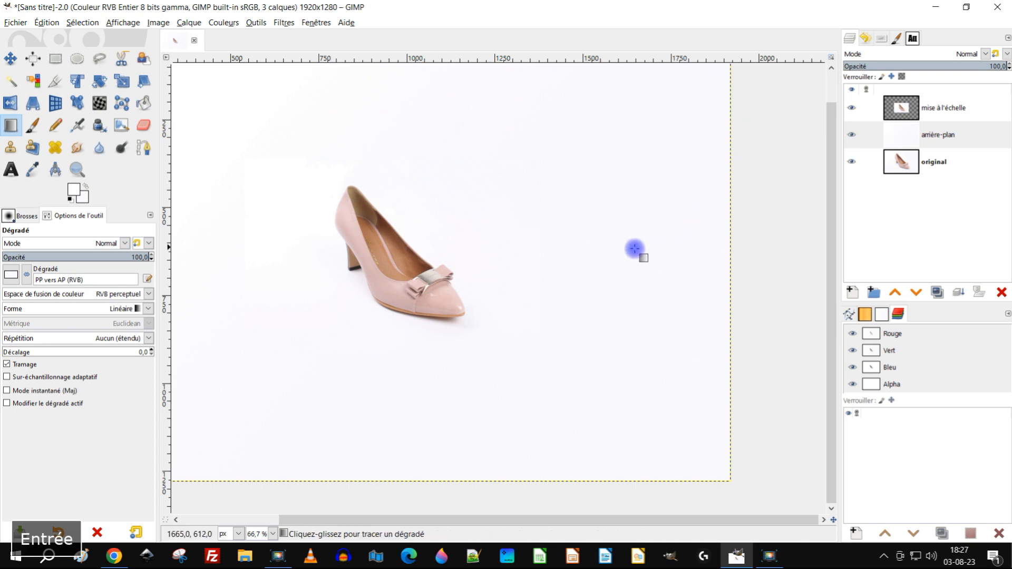
# Check across the whole image how the scaled shoe's edges blend with the adjusted gradient backdrop
pyautogui.keyDown('ctrl'); pyautogui.scroll(-2, 523, 272); pyautogui.keyUp('ctrl')
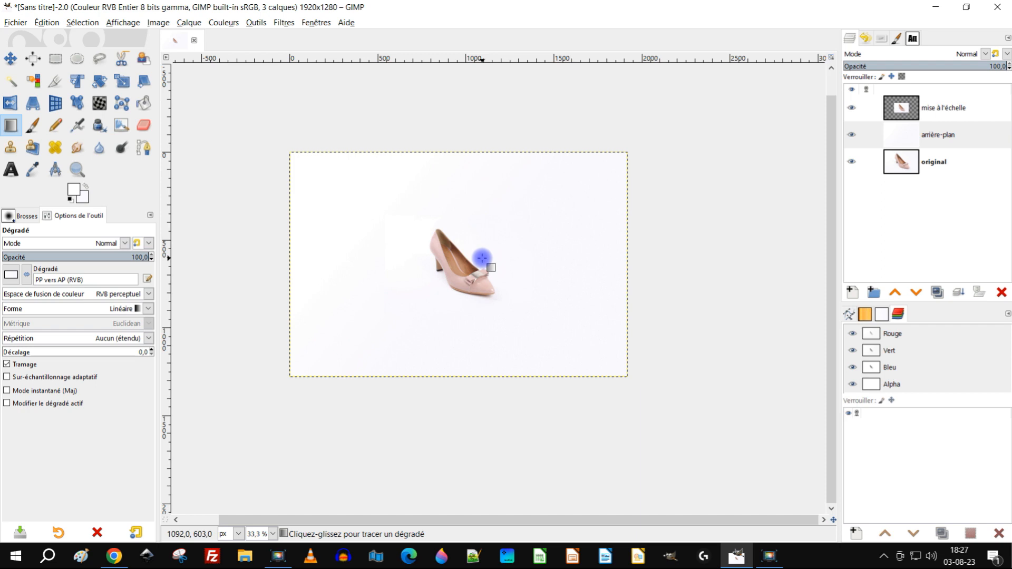
pyautogui.keyDown('ctrl'); pyautogui.scroll(1, 421, 302); pyautogui.keyUp('ctrl')
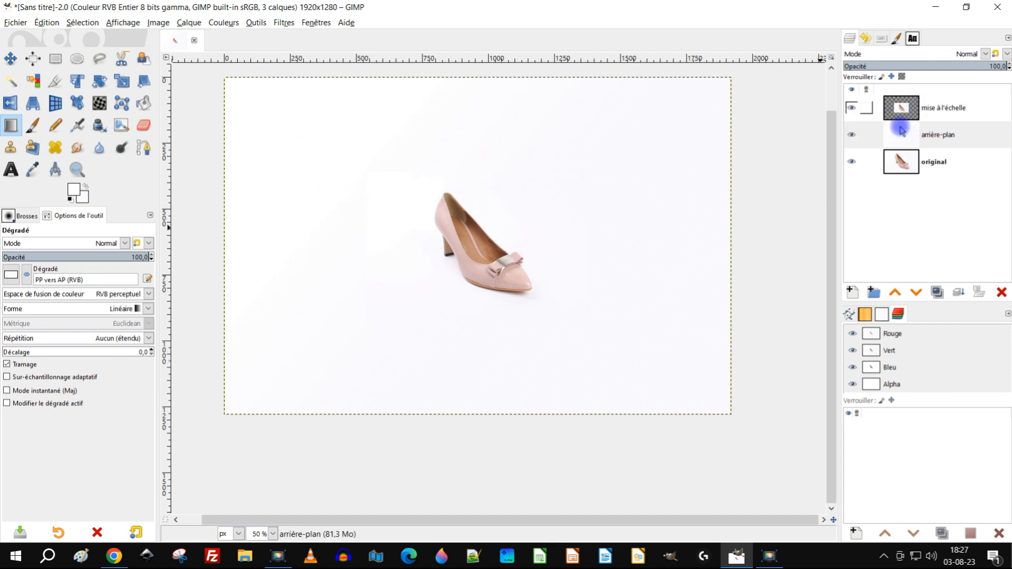
pyautogui.keyDown('shift'); pyautogui.click(852, 162); pyautogui.keyUp('shift')
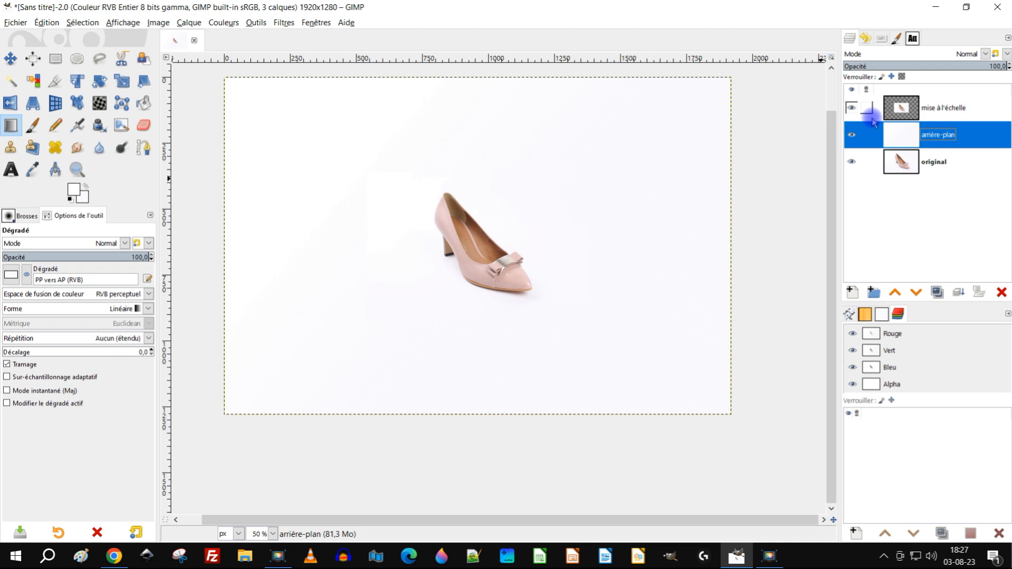
# Switch to Chrome, bring up the Pixabay page of the Bottes de marche photo and like it
pyautogui.click(937, 8)
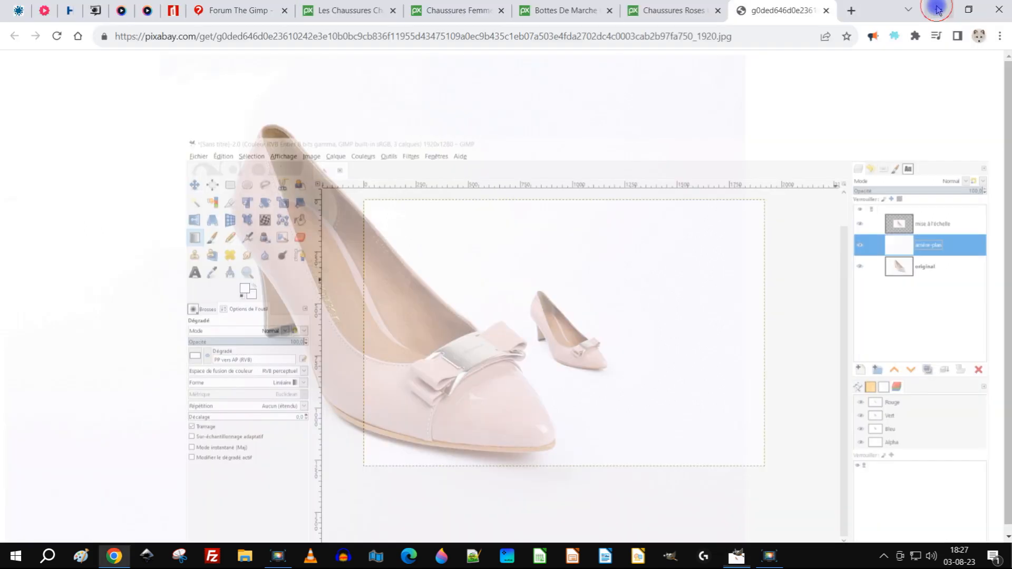
pyautogui.click(566, 13)
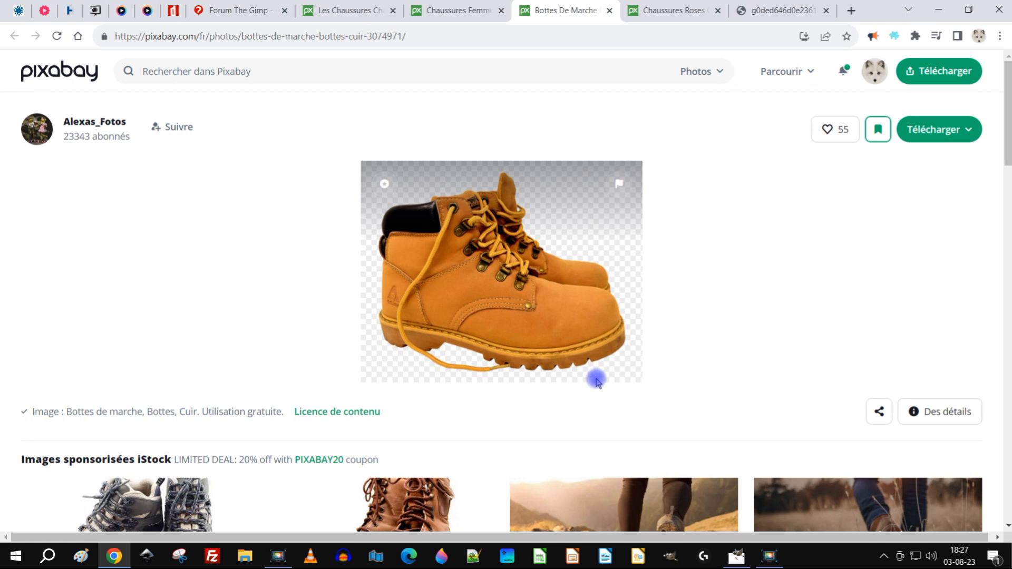
pyautogui.click(847, 129)
# Choose the 1920×1511 PNG version of the boots photo and open it at full size
pyautogui.click(935, 128)
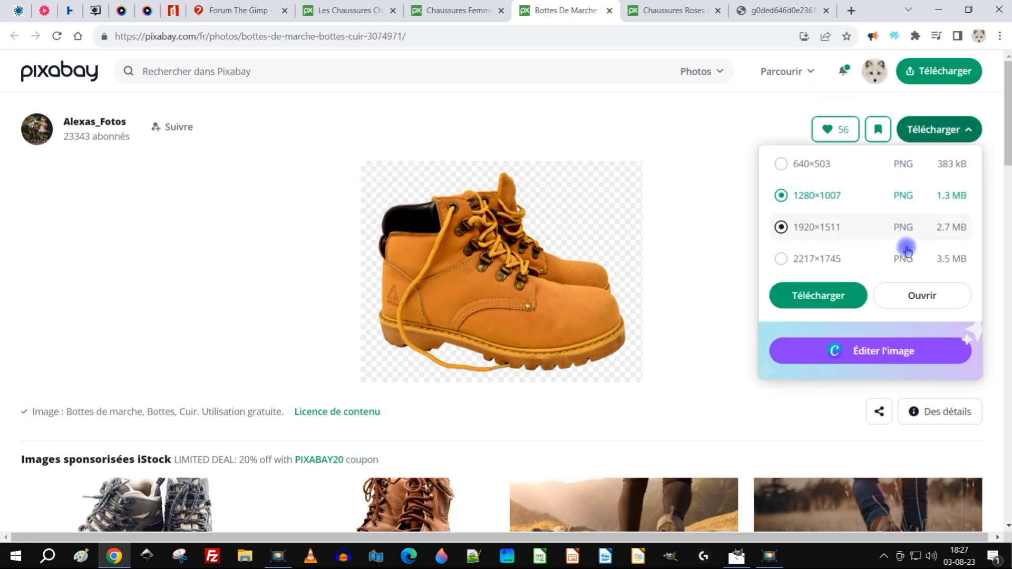
pyautogui.click(904, 270)
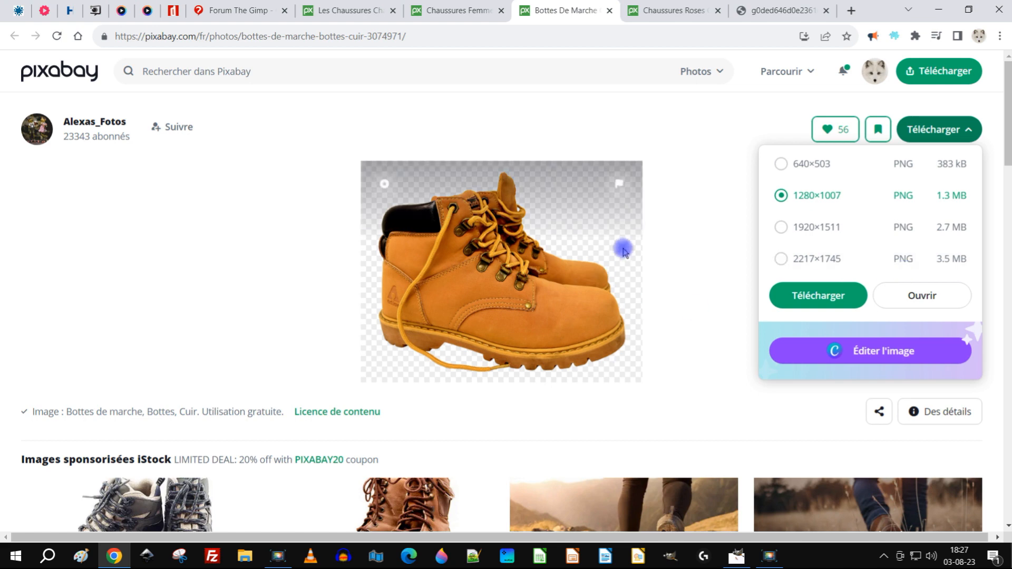
pyautogui.click(904, 259)
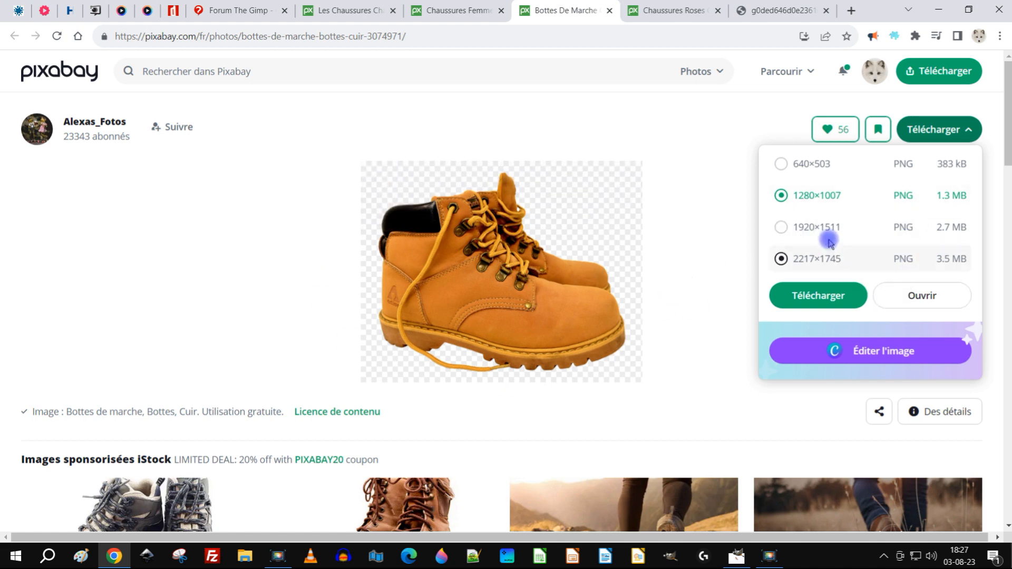
pyautogui.click(827, 227)
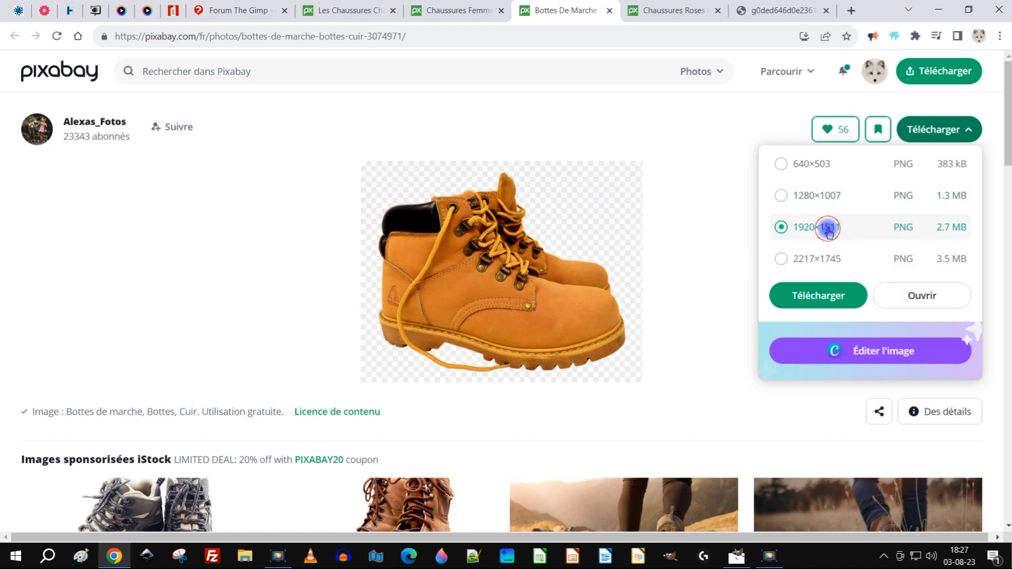
pyautogui.click(913, 294)
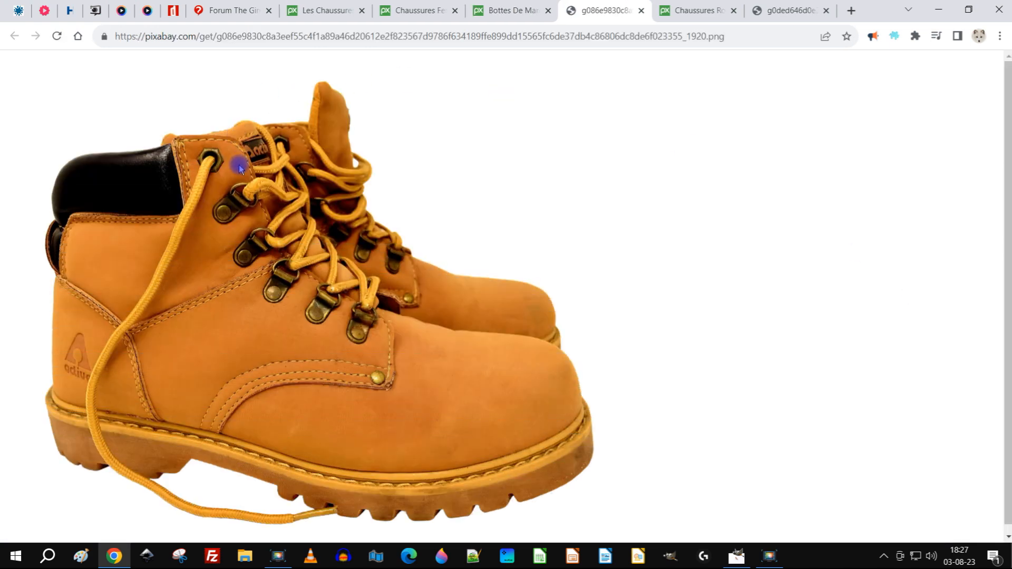
# Copy the boots picture, switch back to GIMP and paste it as a new image
pyautogui.rightClick(239, 168)
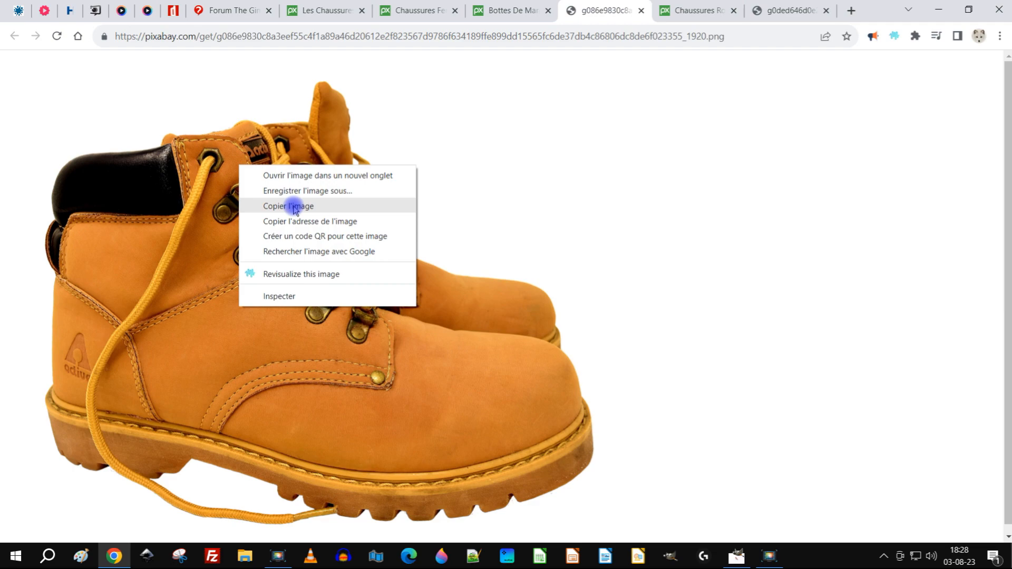
pyautogui.click(293, 208)
pyautogui.click(738, 557)
pyautogui.click(174, 44)
pyautogui.click(21, 23)
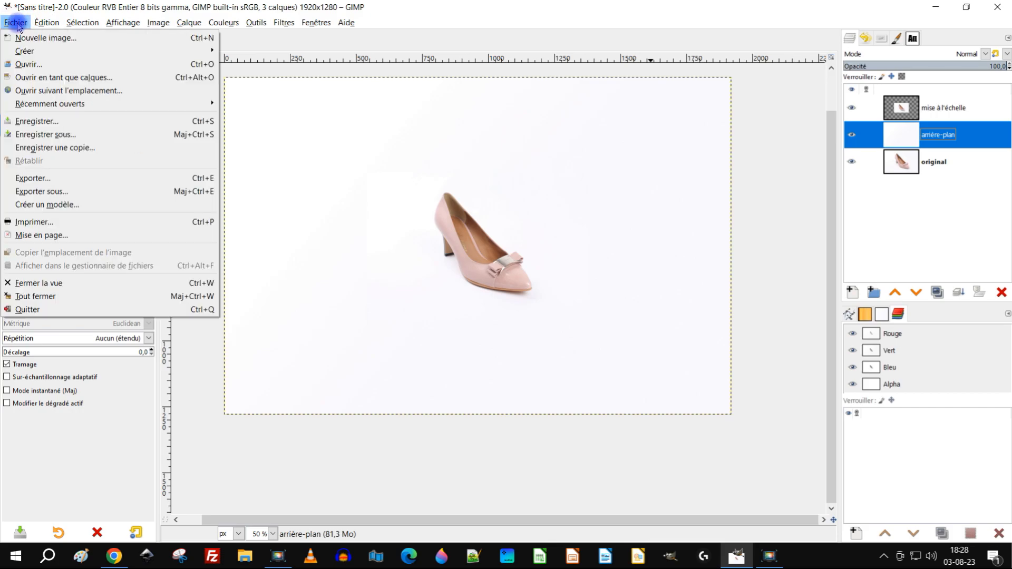
pyautogui.moveTo(46, 23)
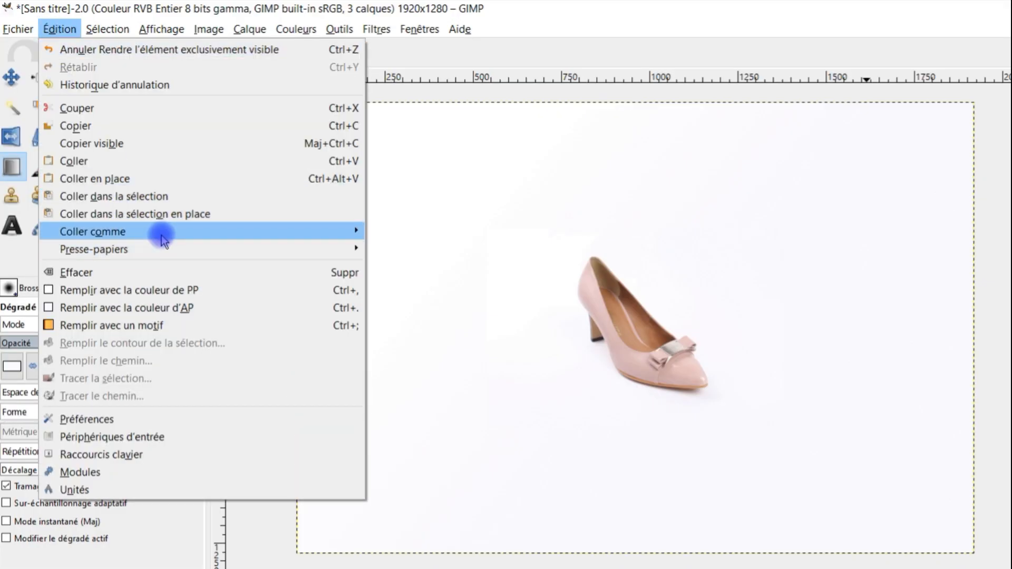
pyautogui.moveTo(158, 231)
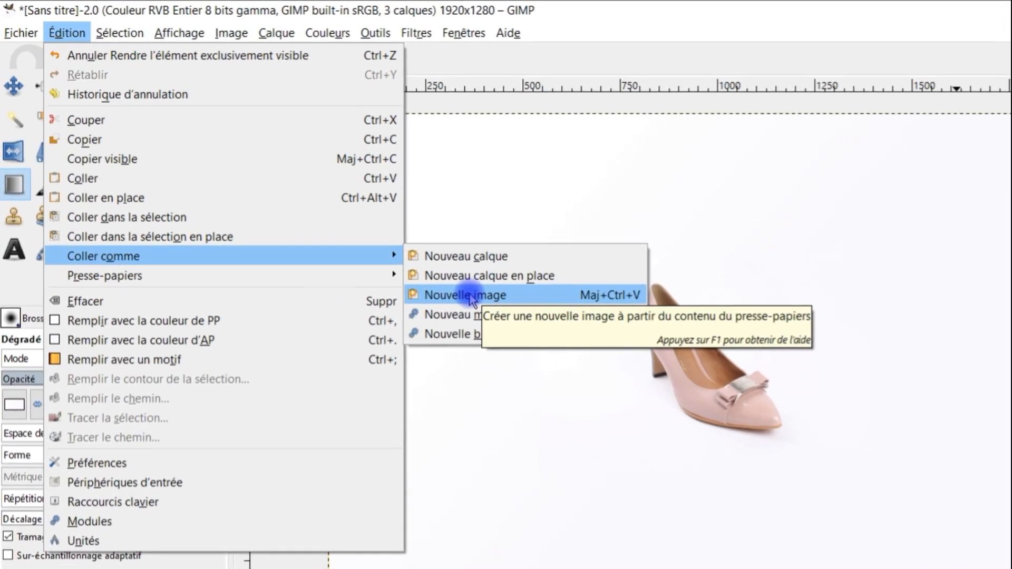
pyautogui.click(440, 280)
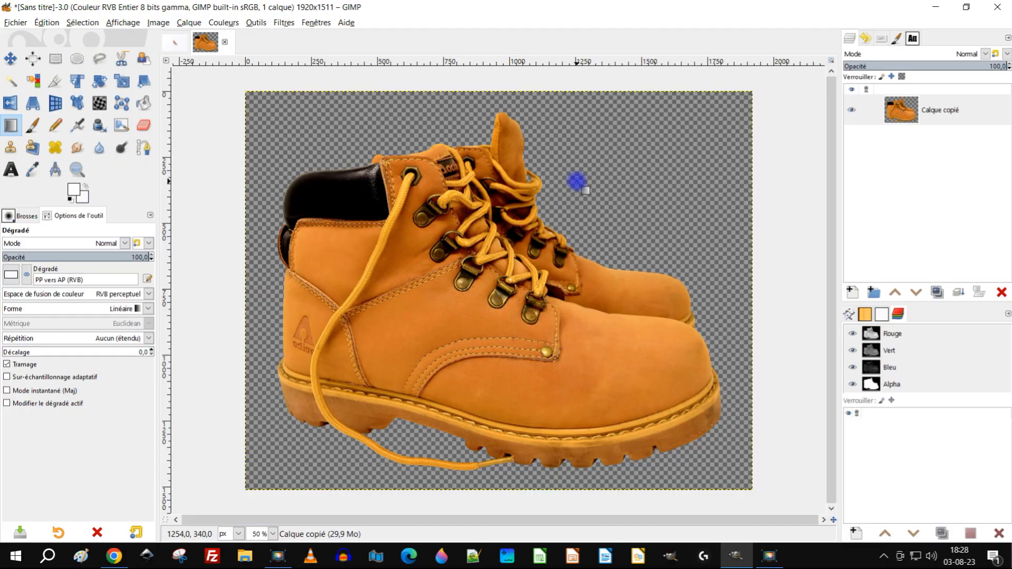
pyautogui.scroll(-1, 980, 312)
pyautogui.scroll(1, 639, 236)
pyautogui.moveTo(666, 196); pyautogui.dragTo(658, 214)
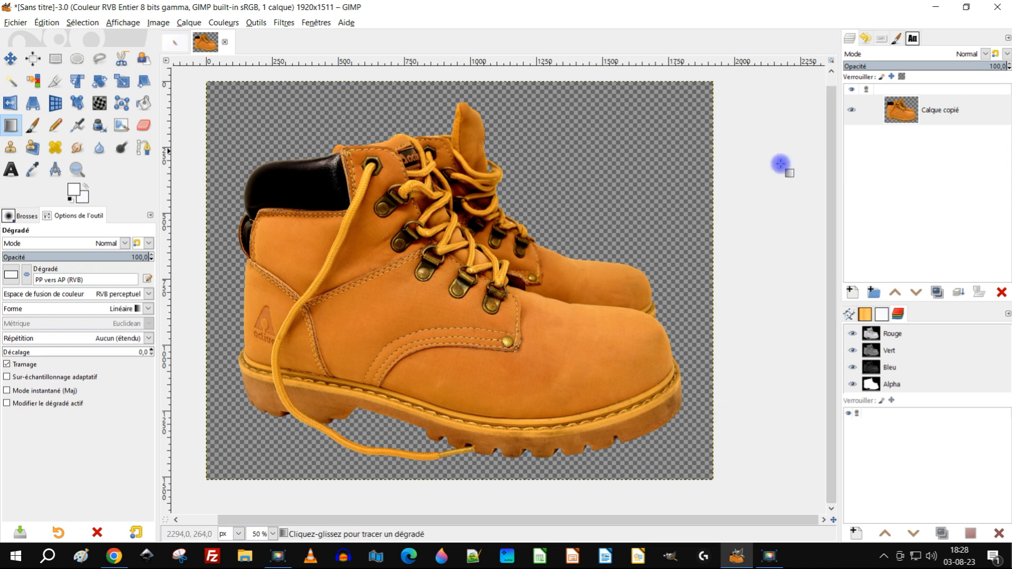
# Create a new 1920 × 1511 px layer called arrière-plan, filled with white
pyautogui.click(852, 291)
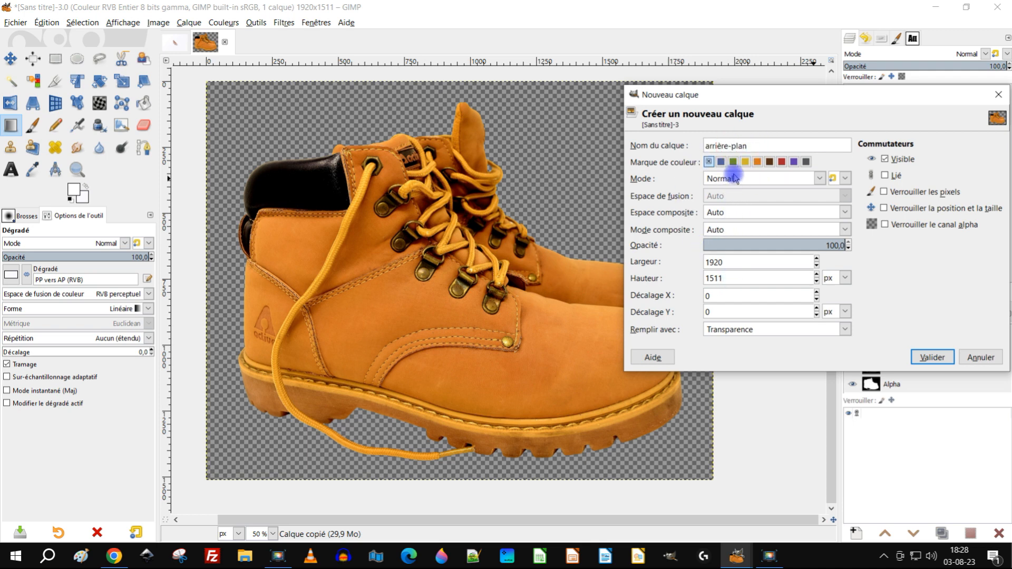
pyautogui.click(730, 331)
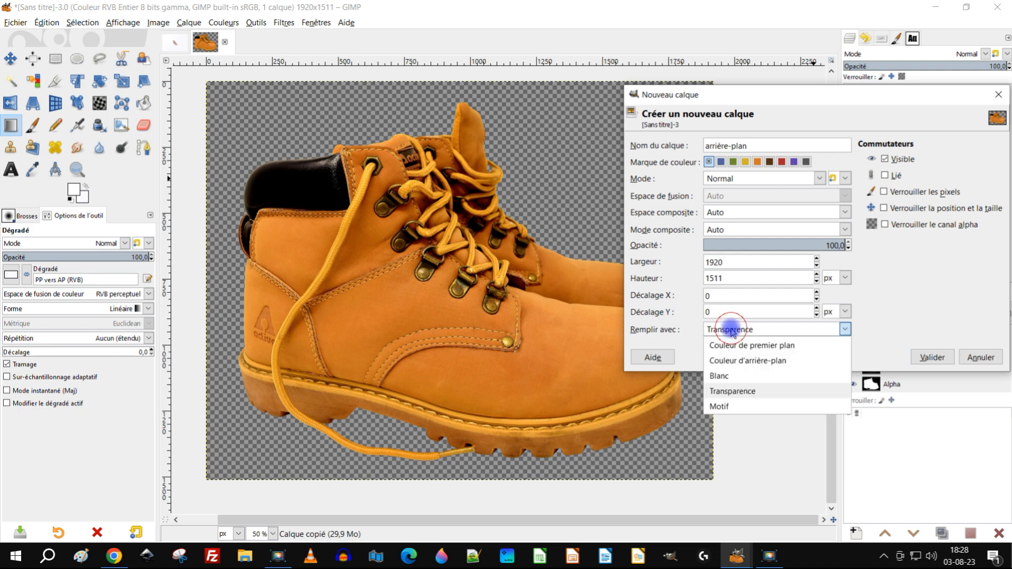
pyautogui.click(730, 377)
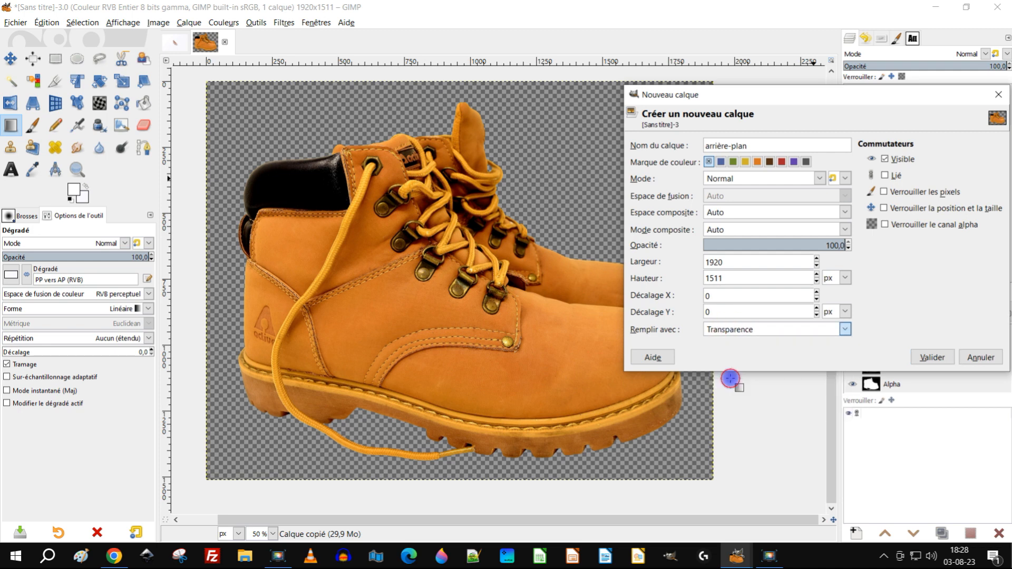
pyautogui.click(931, 357)
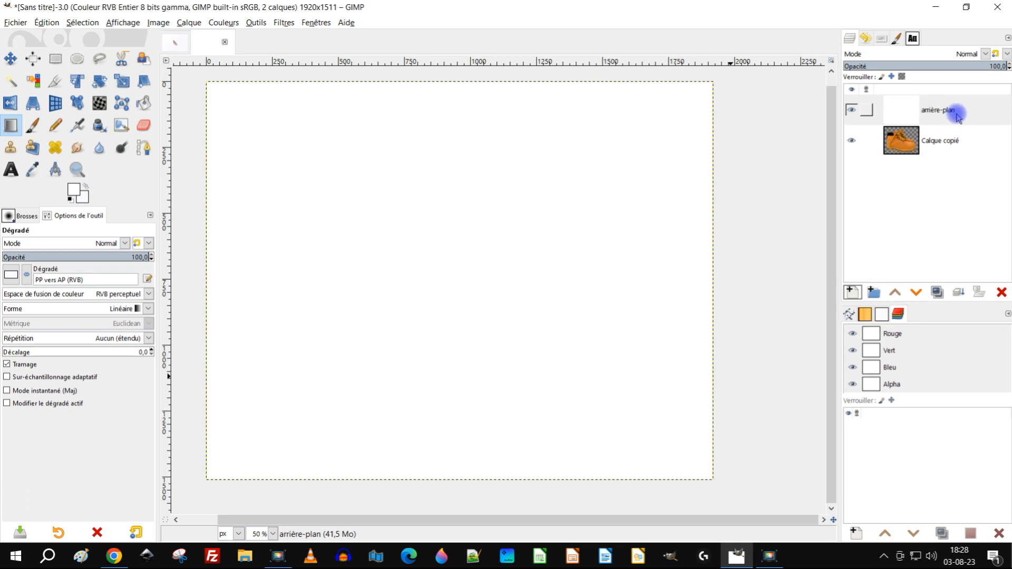
# Rename the boots layer as chaussures and raise it above the arrière-plan layer
pyautogui.doubleClick(940, 143)
pyautogui.write('ch')
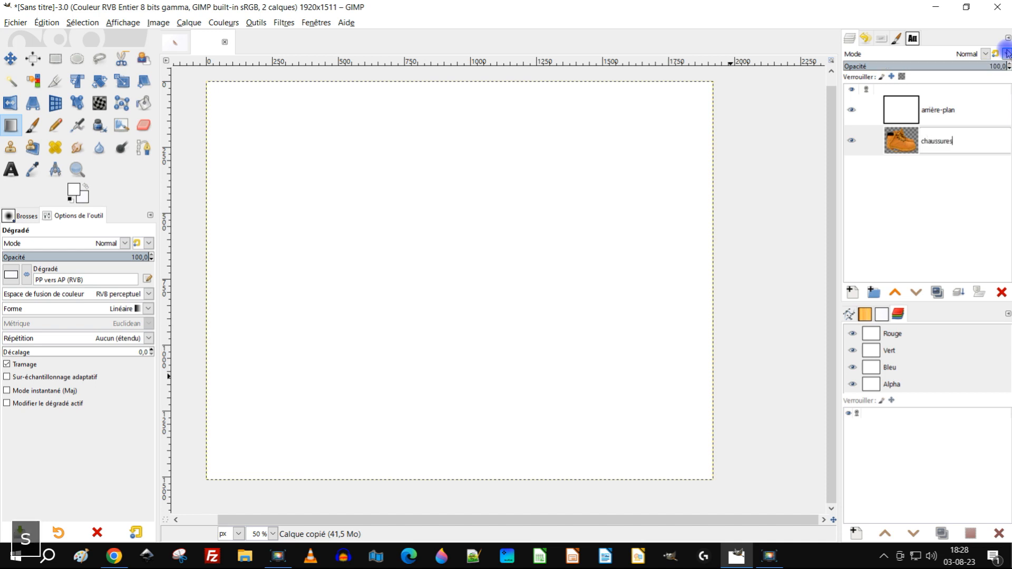
pyautogui.write('aussures')
pyautogui.press('Return')
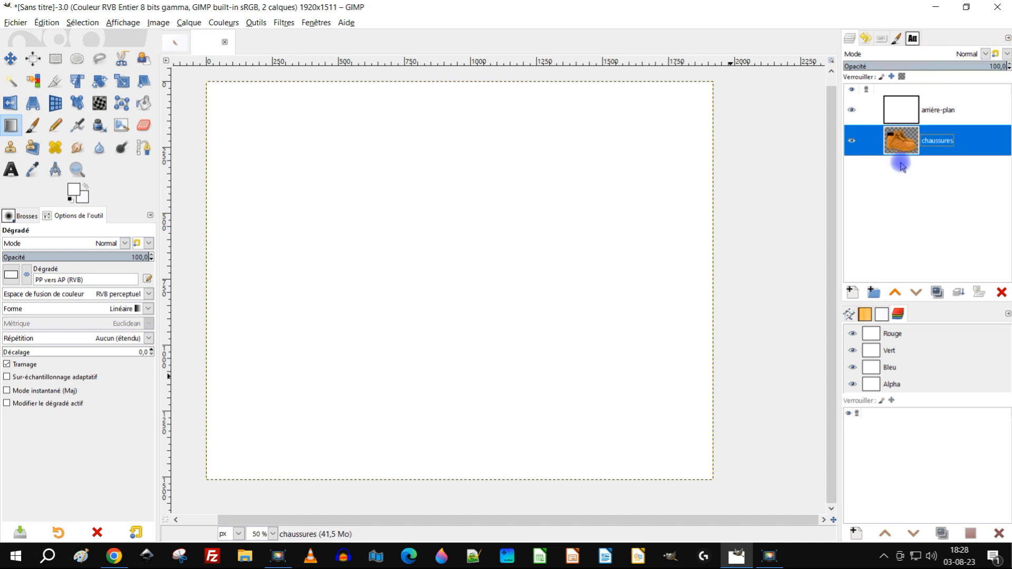
pyautogui.click(894, 292)
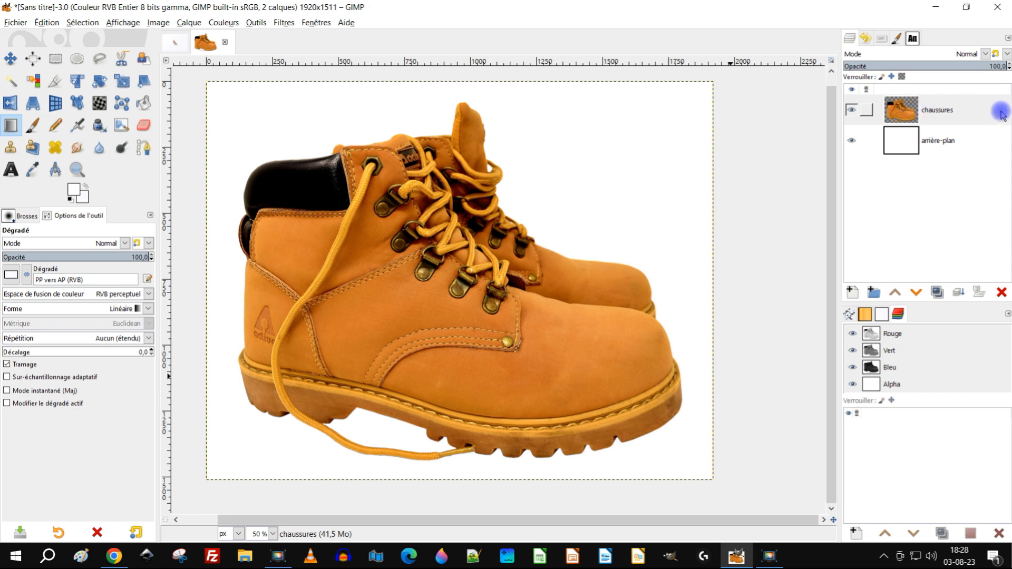
# Scale the chaussures layer around its centre to 893 × 703 px and extend the layer boundary to the image size
pyautogui.click(910, 105)
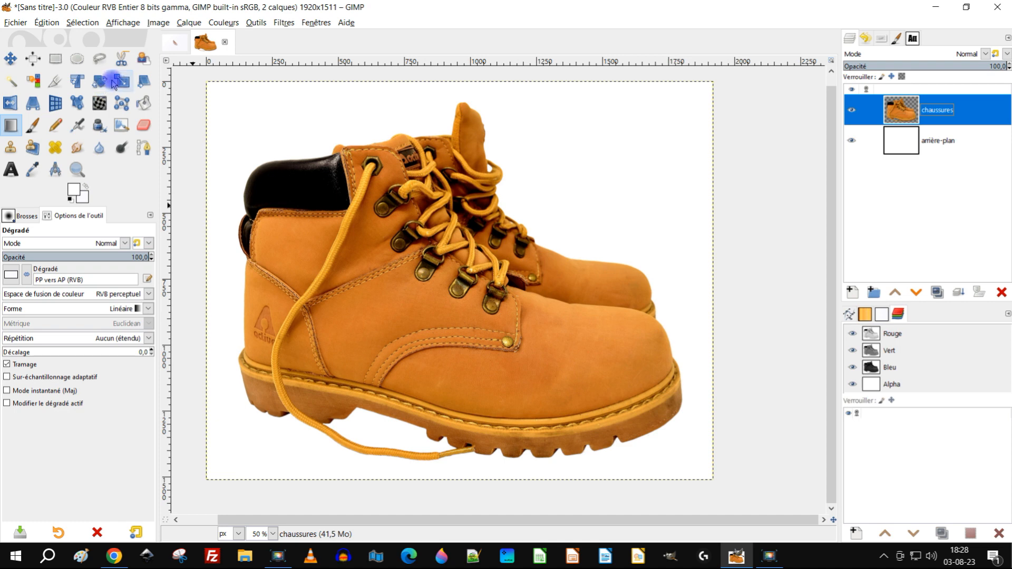
pyautogui.click(119, 82)
pyautogui.click(414, 232)
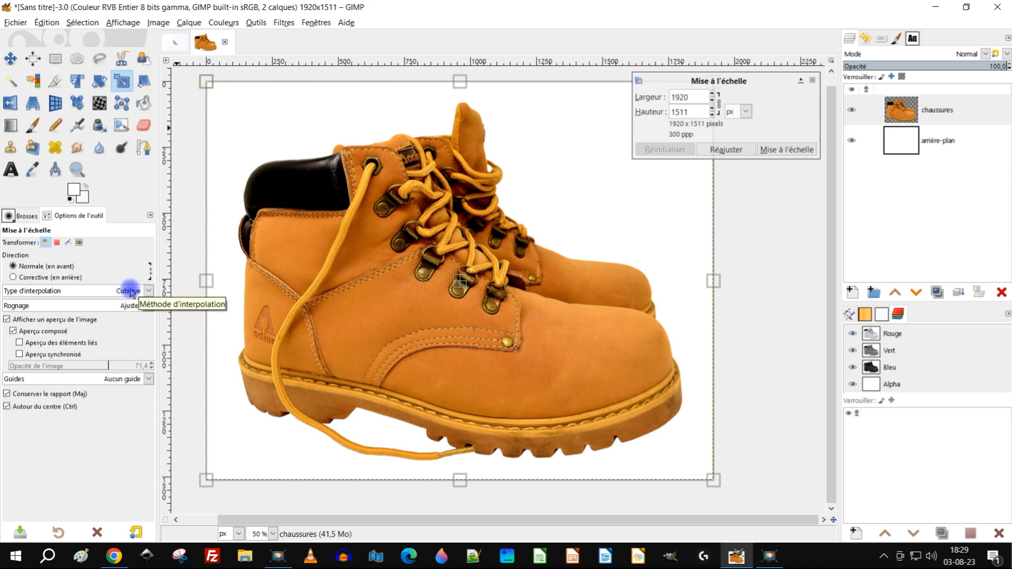
pyautogui.moveTo(201, 82); pyautogui.dragTo(481, 276)
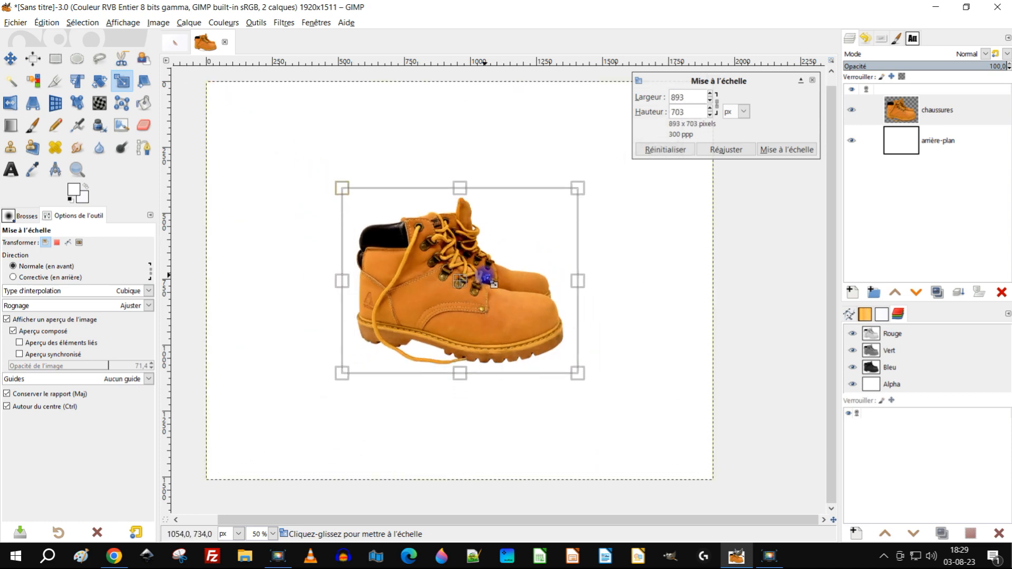
pyautogui.click(785, 152)
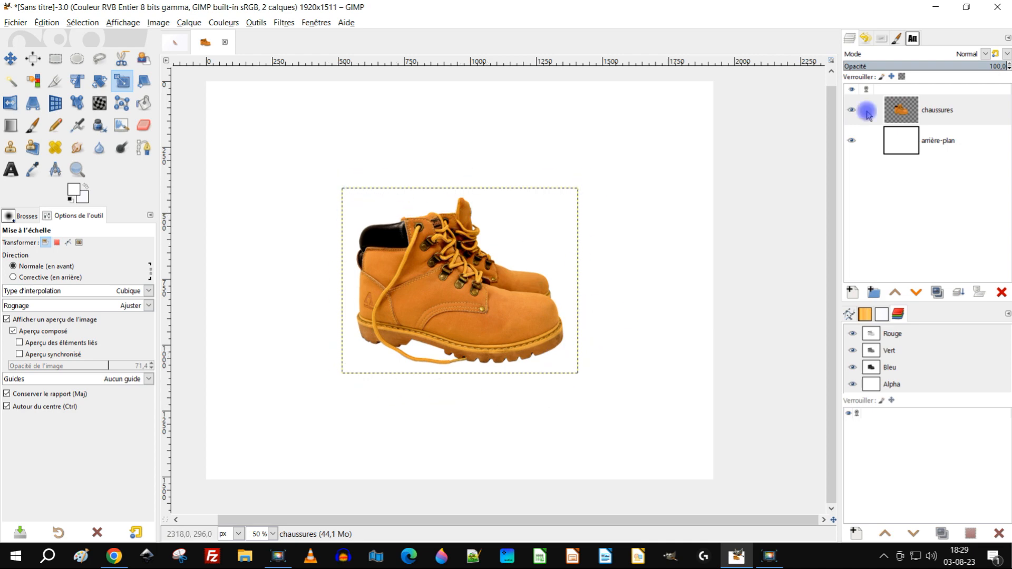
pyautogui.rightClick(903, 114)
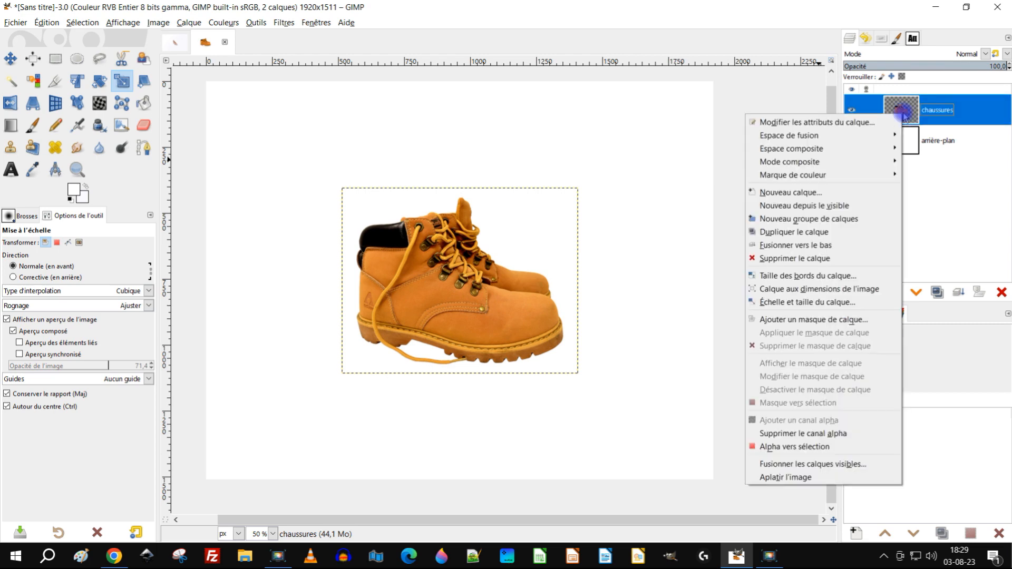
pyautogui.click(852, 289)
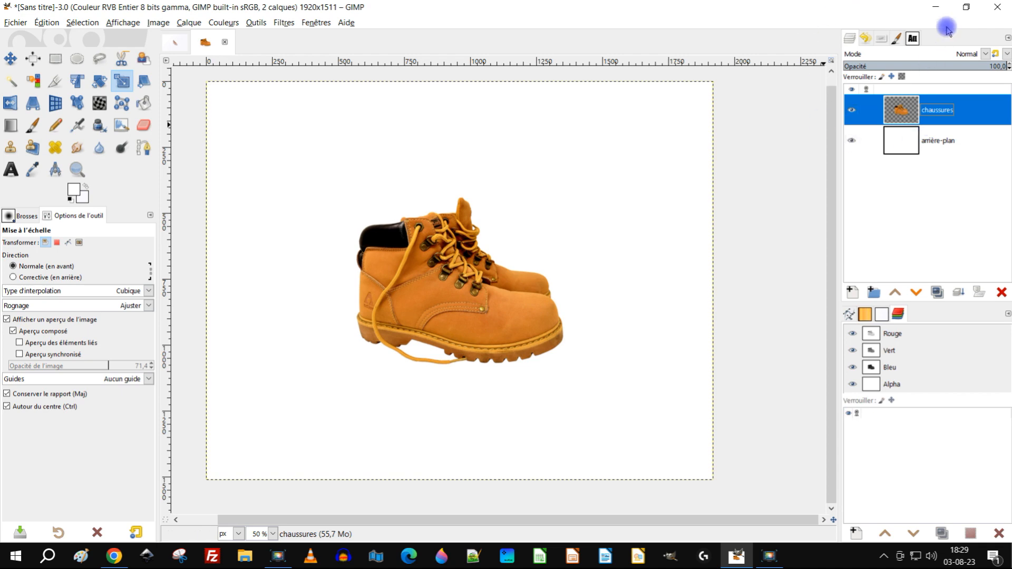
# Compare the scaled pink shoe on its gradient backdrop with the scaled boots on plain white
pyautogui.click(174, 43)
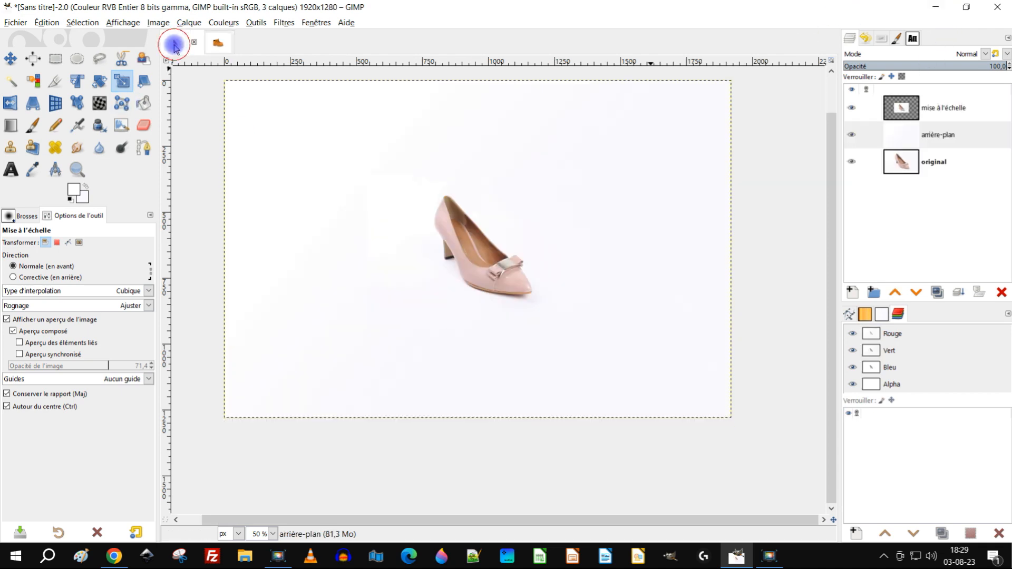
pyautogui.click(216, 48)
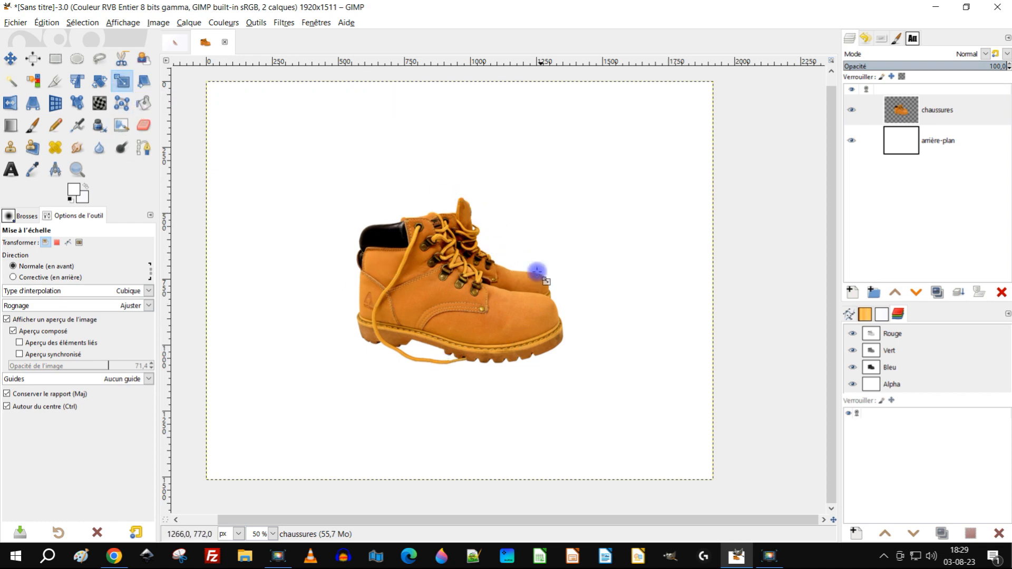
pyautogui.click(175, 44)
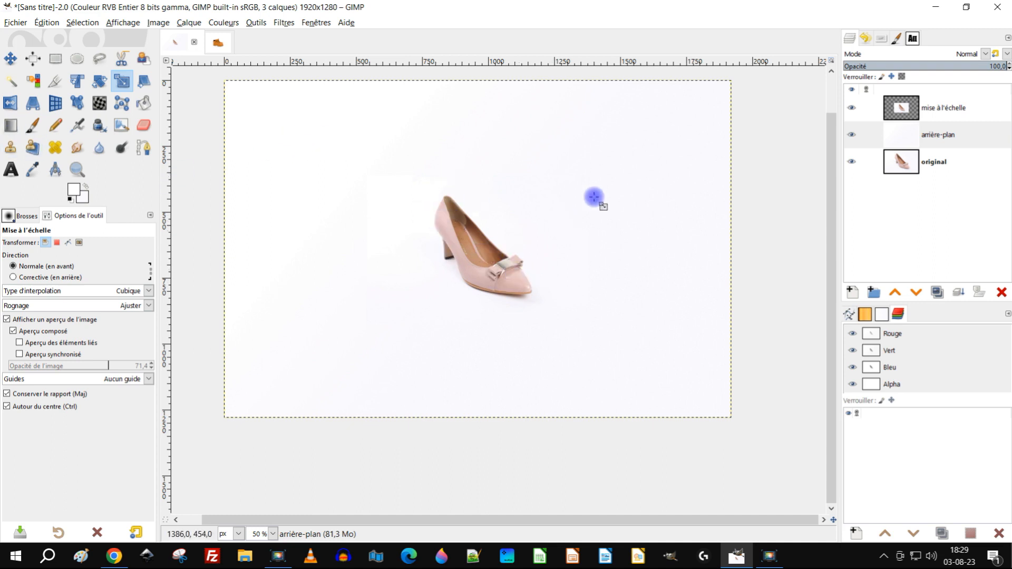
pyautogui.moveTo(569, 175); pyautogui.dragTo(580, 212)
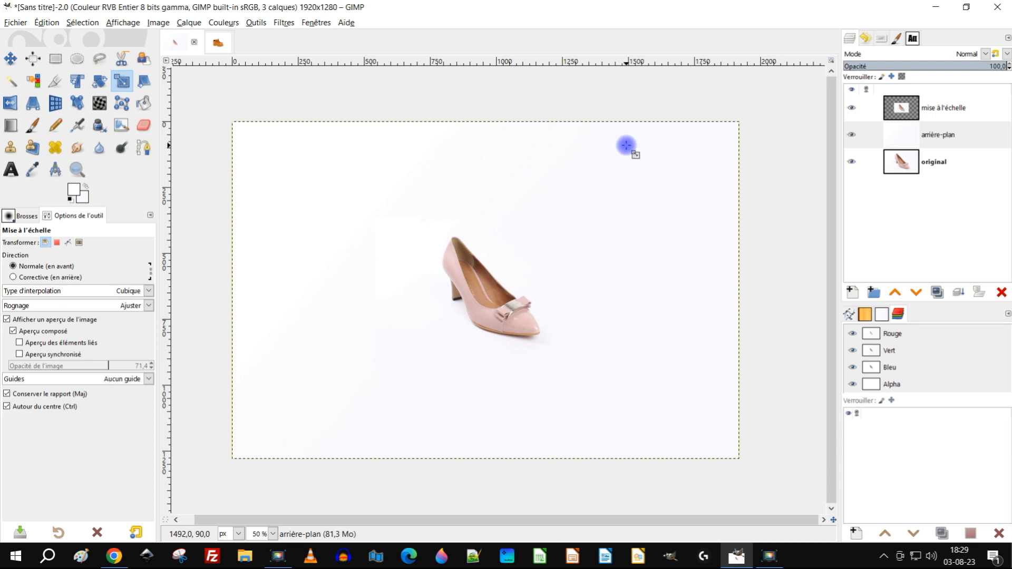
pyautogui.click(214, 46)
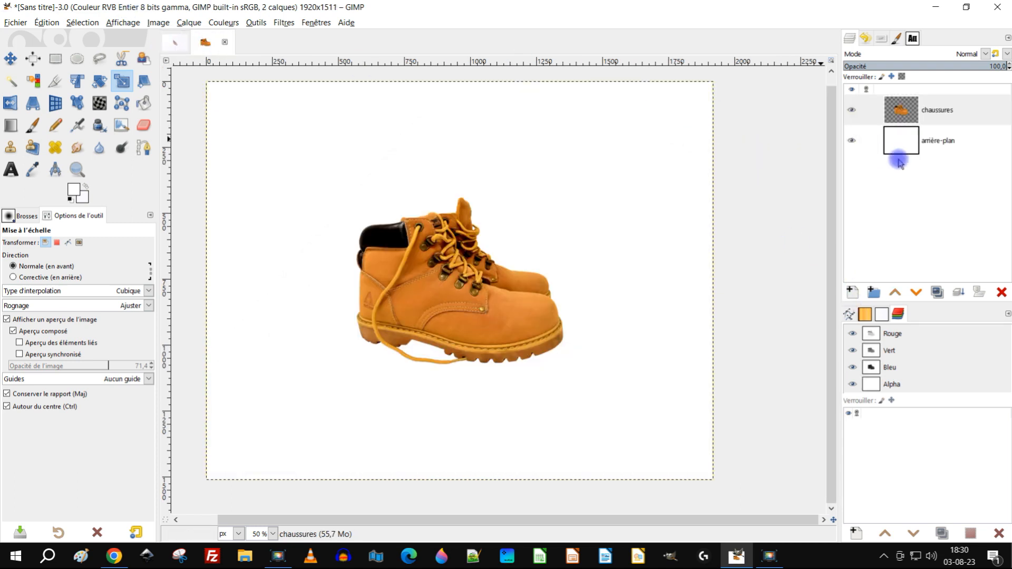
# Paste the copied full-size boots as a new layer and lower it below the arrière-plan layer
pyautogui.click(46, 23)
pyautogui.moveTo(216, 173)
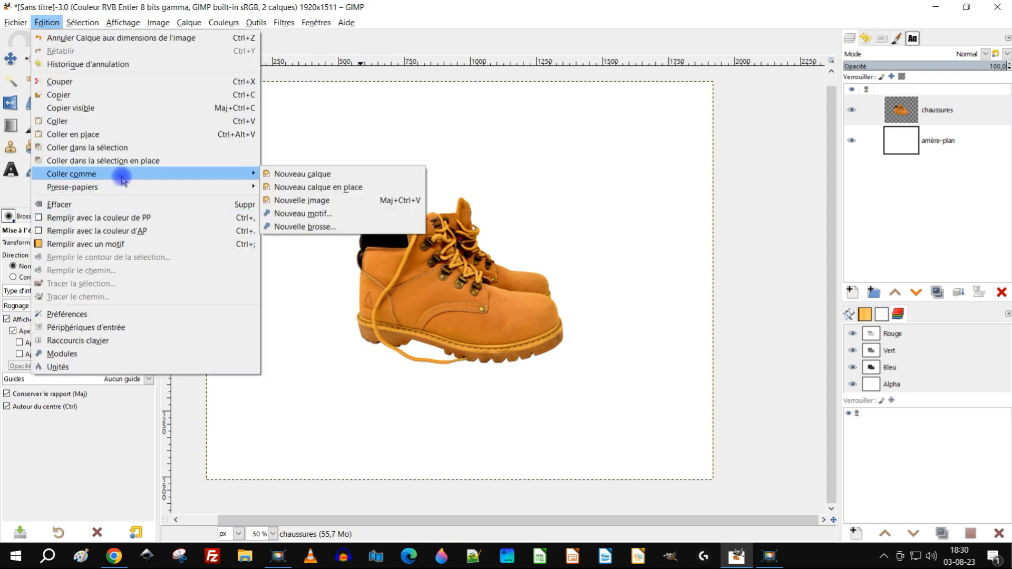
pyautogui.click(302, 174)
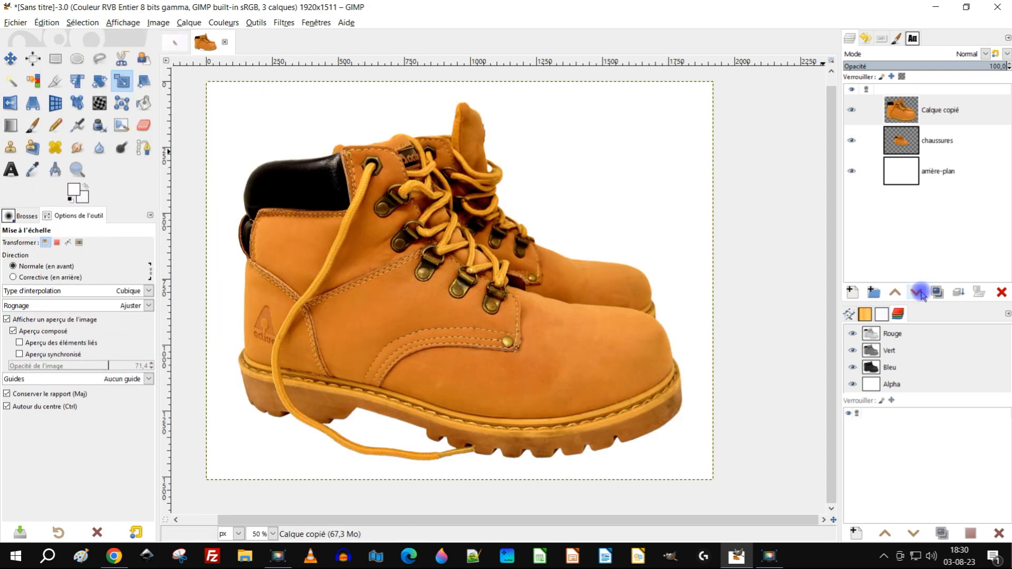
pyautogui.click(920, 292)
pyautogui.click(920, 292)
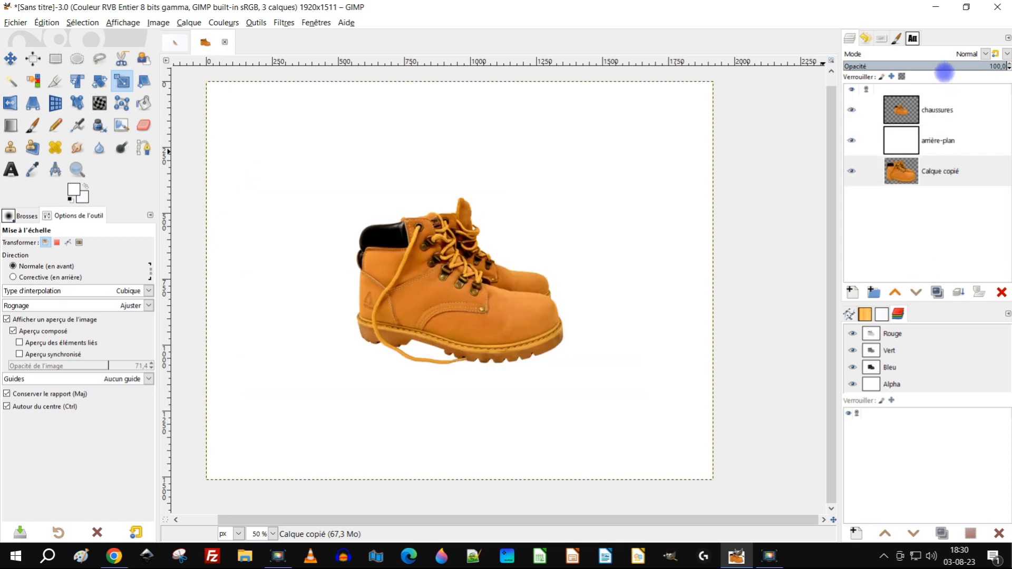